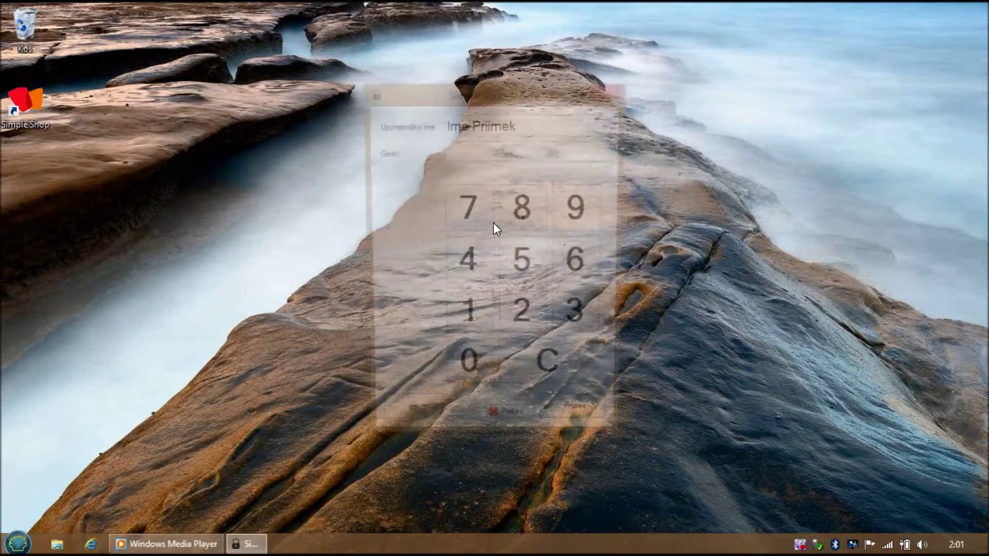
# - Log in with the account password and accept making a backup copy of the database
pyautogui.click(483, 319)
pyautogui.click(525, 318)
pyautogui.click(577, 320)
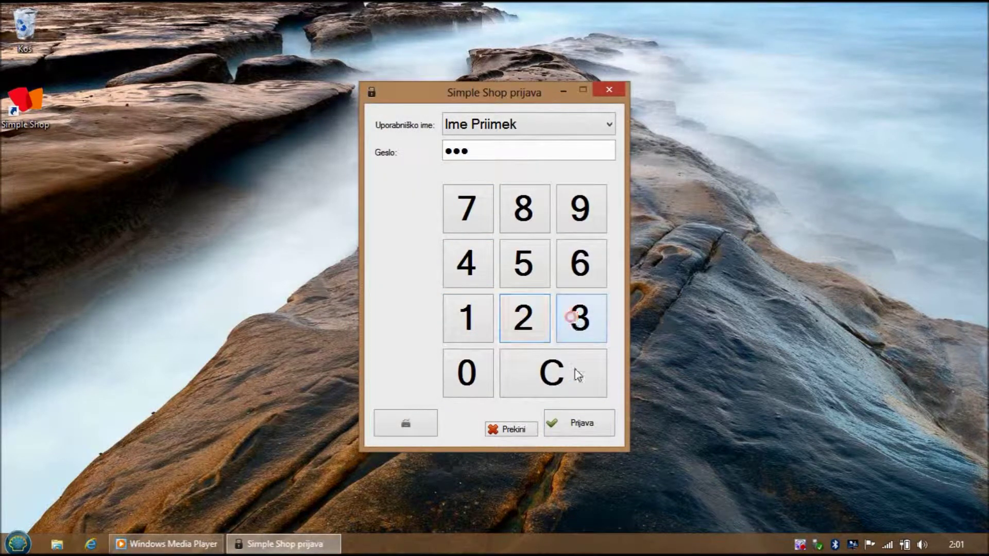
pyautogui.click(579, 420)
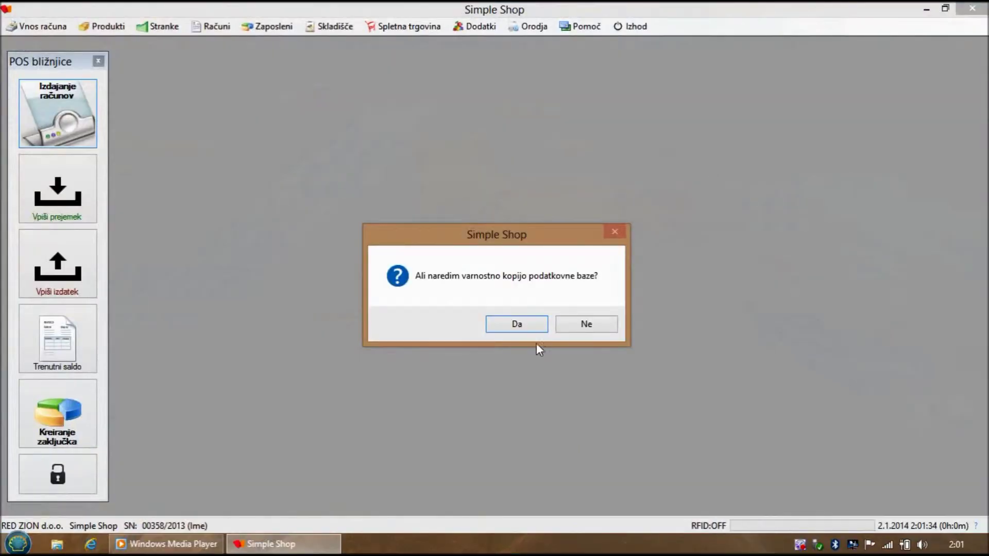
pyautogui.click(527, 327)
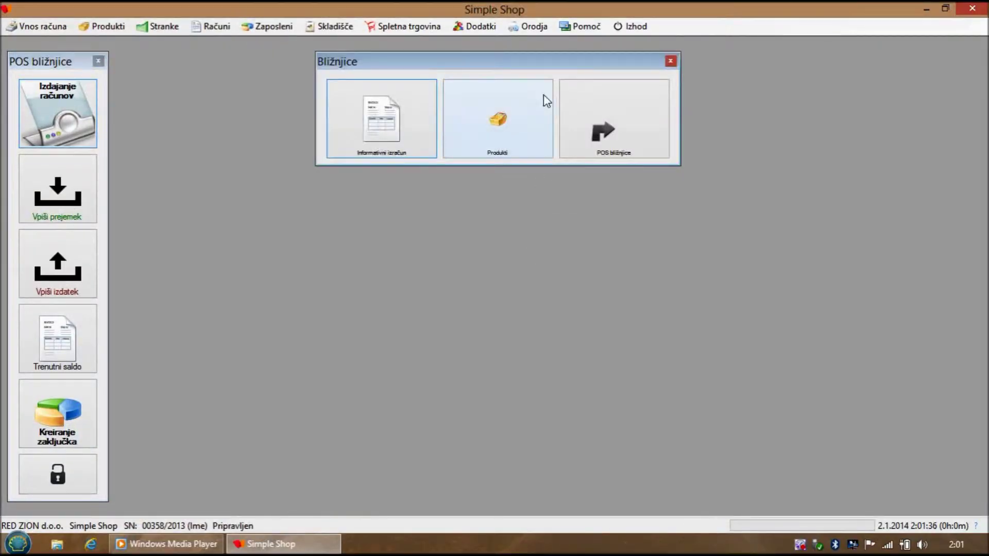
# - In the main-window shortcut settings, assign Blagajna ZnD (celozaslonsko) to the left button and Veselica (tipkovnica) to the middle button
pyautogui.click(535, 26)
pyautogui.click(534, 26)
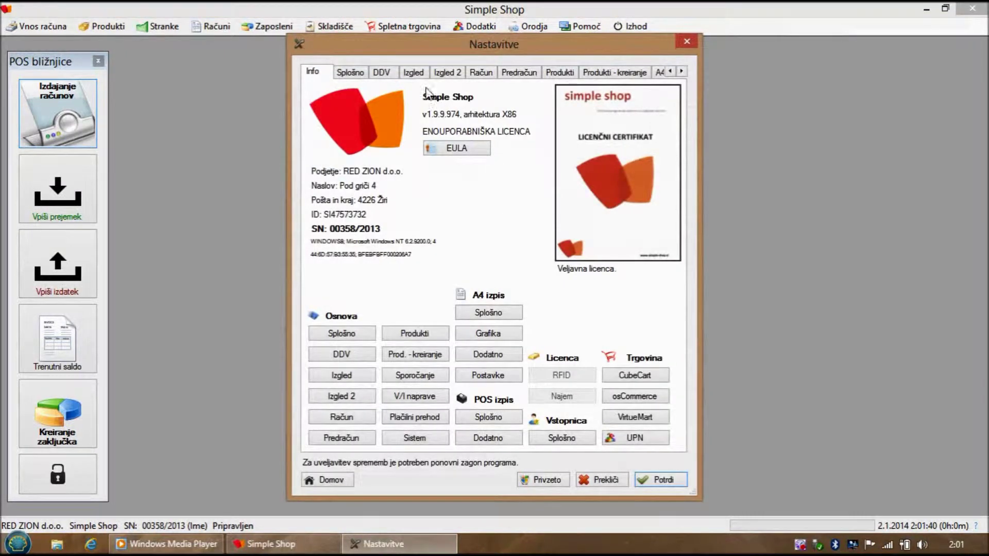
pyautogui.click(438, 73)
pyautogui.click(453, 166)
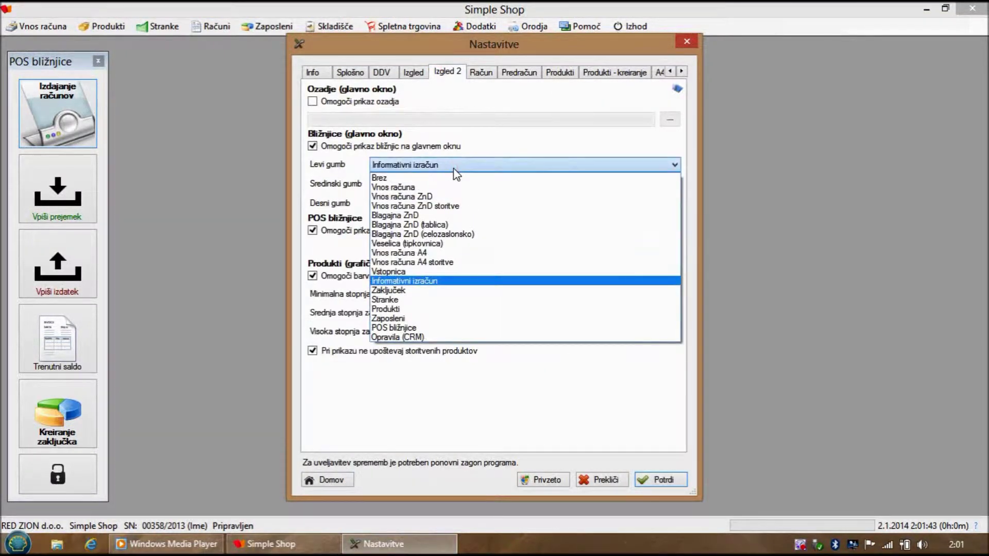
pyautogui.click(452, 234)
pyautogui.click(453, 185)
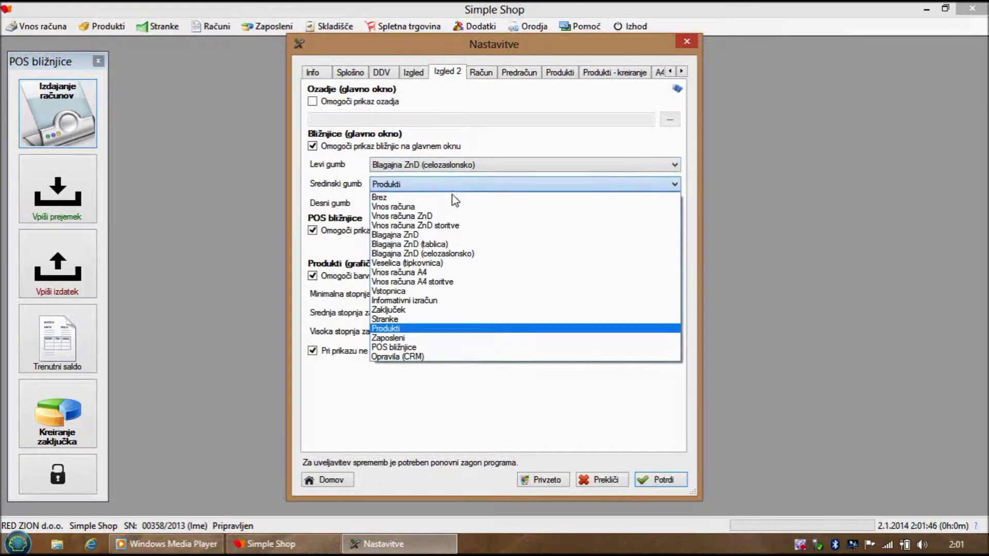
pyautogui.click(452, 263)
pyautogui.click(654, 480)
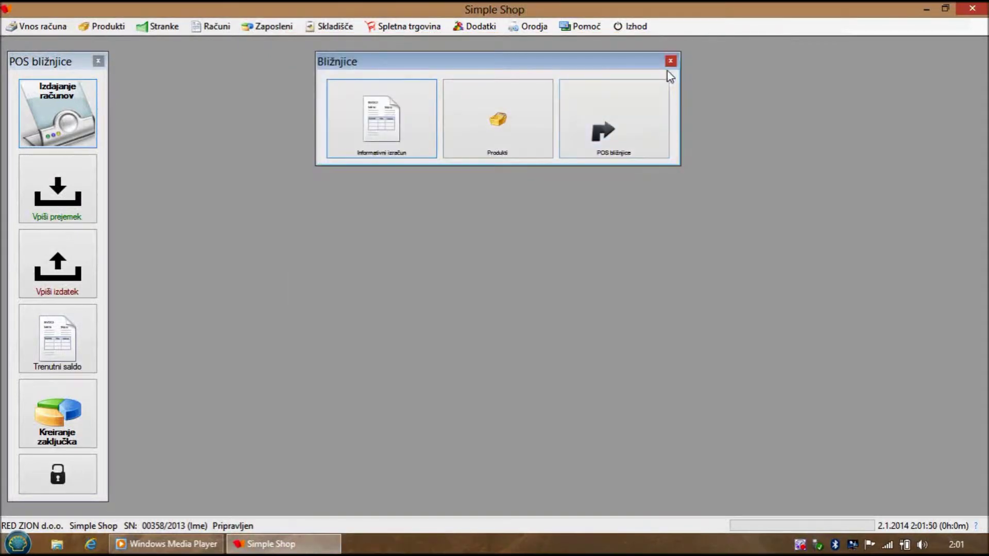
# - Close the Bližnjice shortcut window and display it again to load the new buttons
pyautogui.click(670, 63)
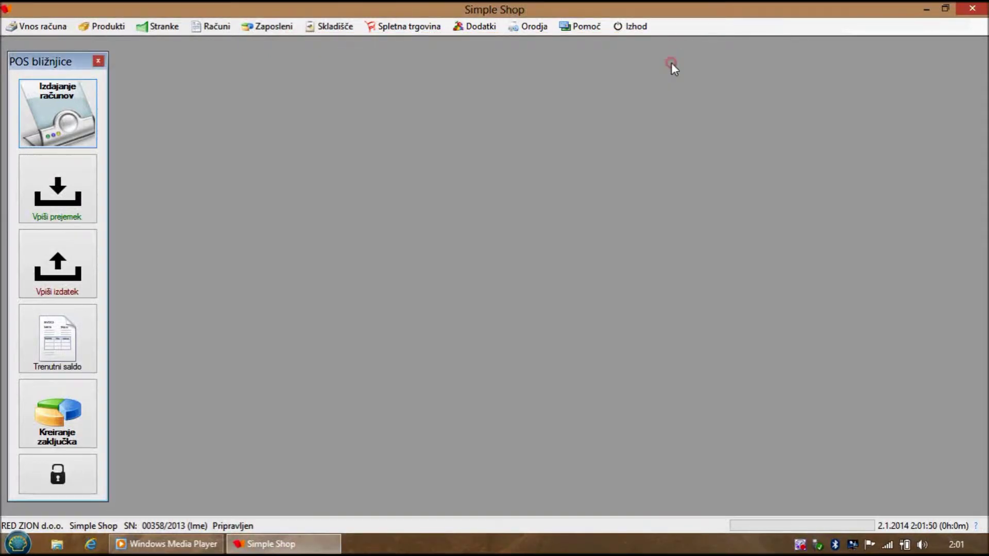
pyautogui.click(538, 26)
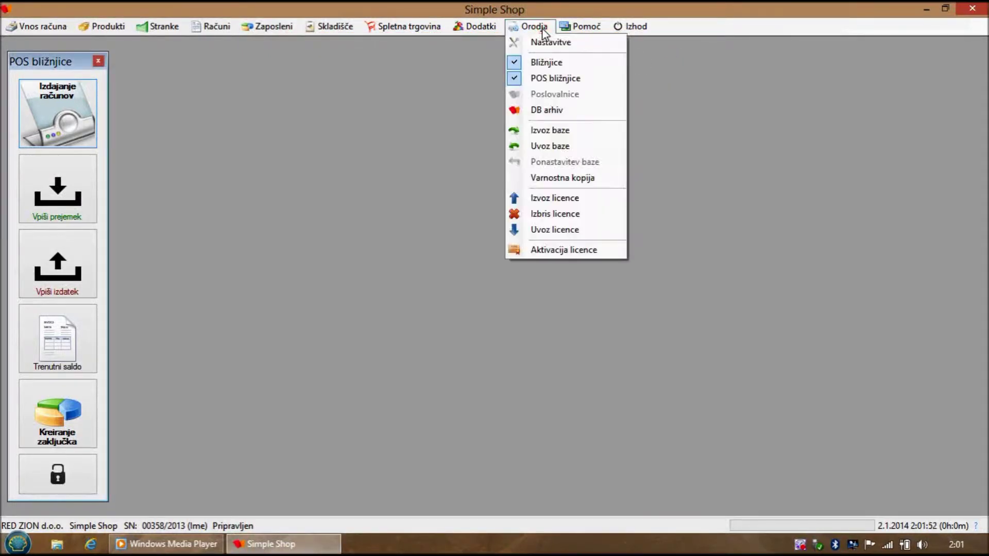
pyautogui.click(548, 63)
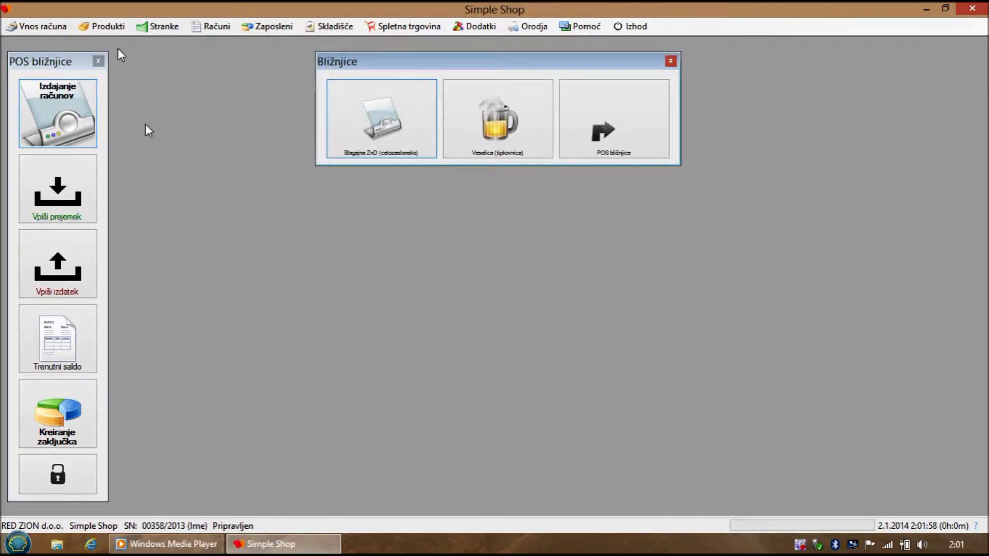
# - Open the product list and add three new products named VESELICA 1, VESELICA 2 and VESELICA 3
pyautogui.click(106, 27)
pyautogui.click(89, 39)
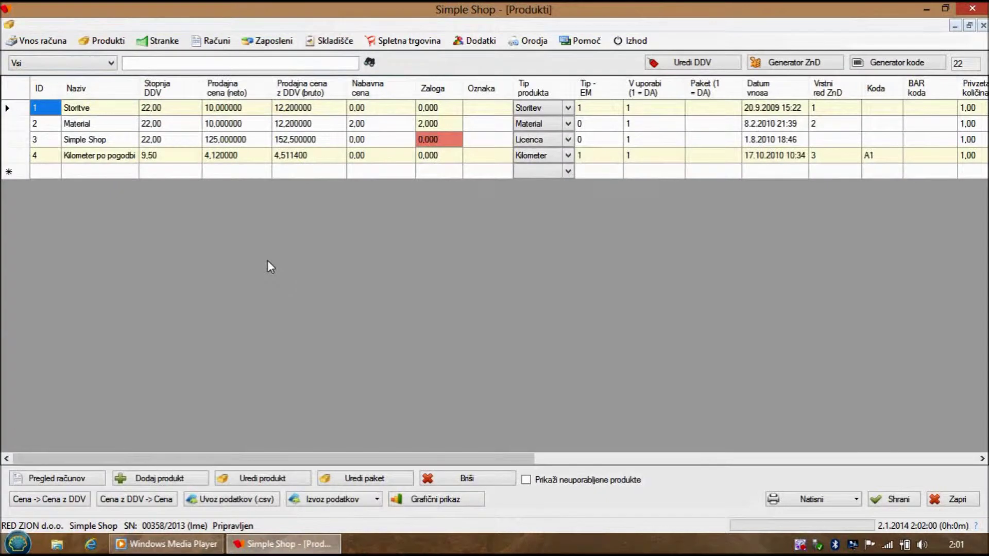
pyautogui.click(119, 173)
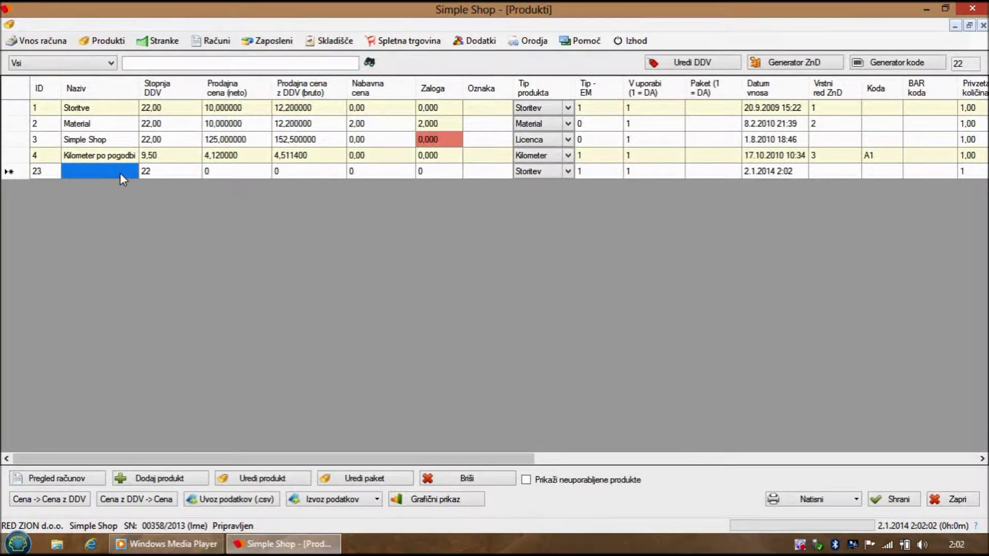
pyautogui.write('VESELICA 1')
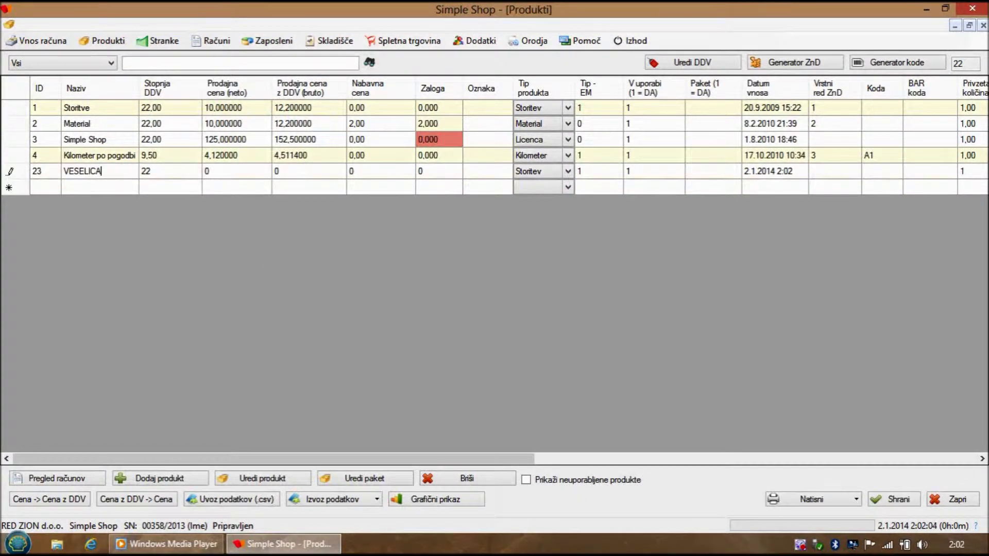
pyautogui.click(119, 187)
pyautogui.write('VESELICA 2')
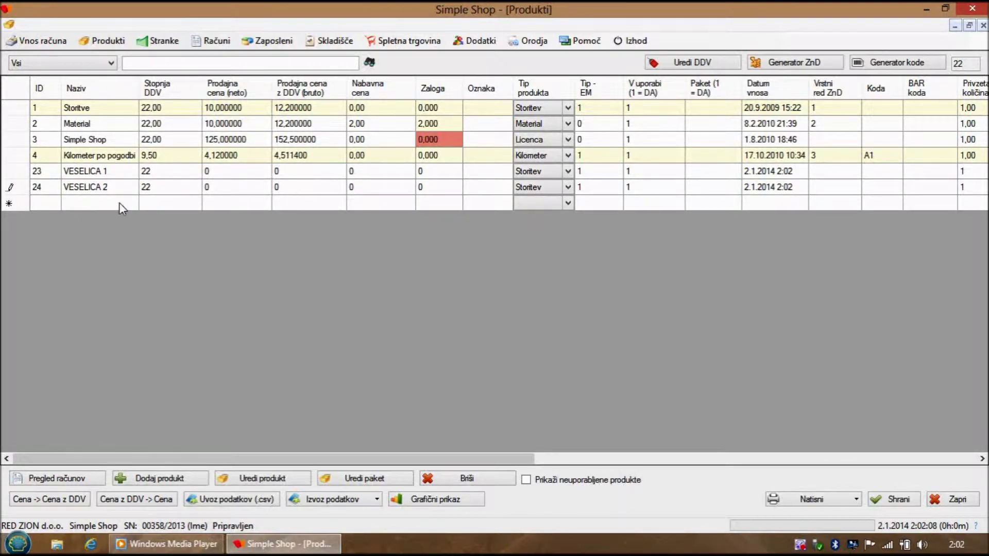
pyautogui.click(119, 203)
pyautogui.write('VESELICA 3')
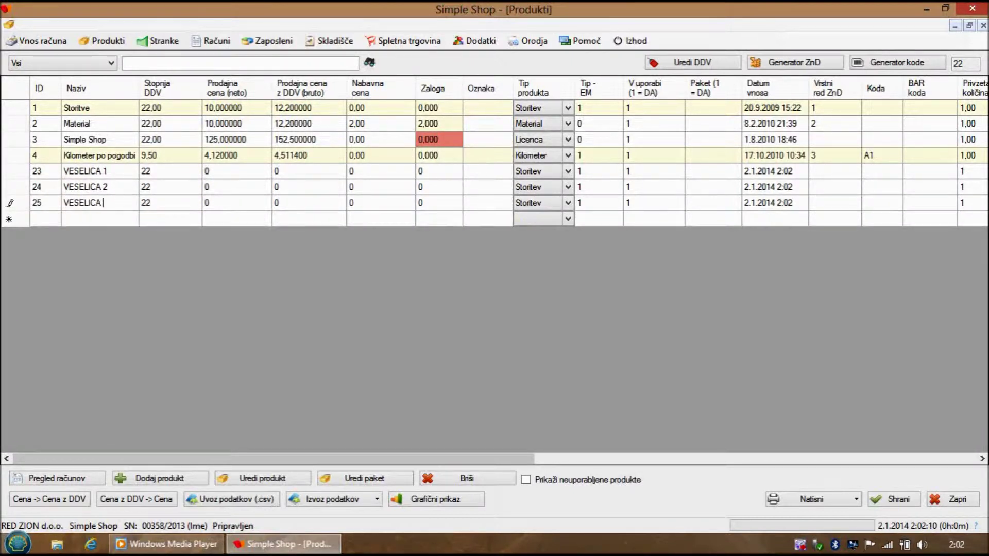
# - Add two more products named VESELICA 1 A and VESELICA 2 A
pyautogui.click(123, 217)
pyautogui.write('VESELICA 1 A')
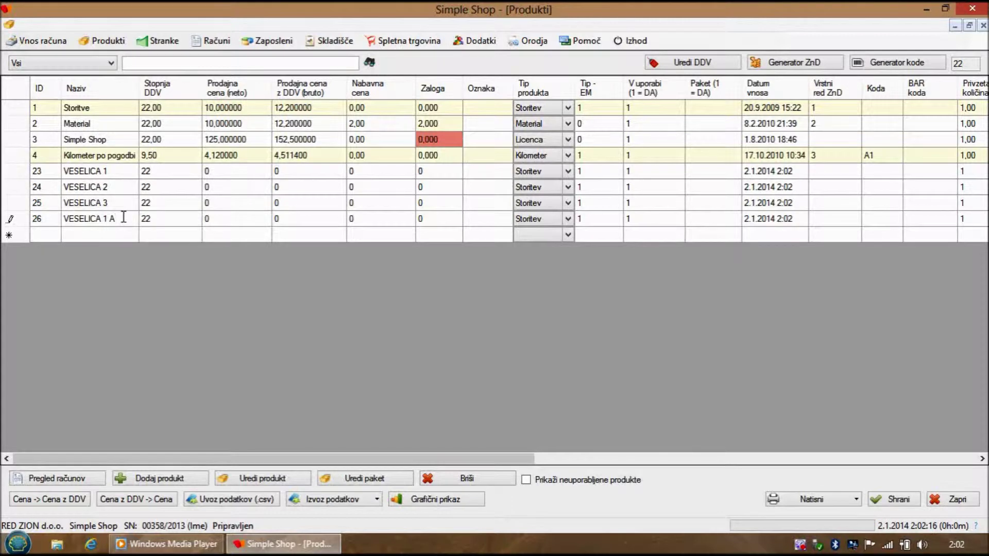
pyautogui.click(120, 234)
pyautogui.write('VESELICA')
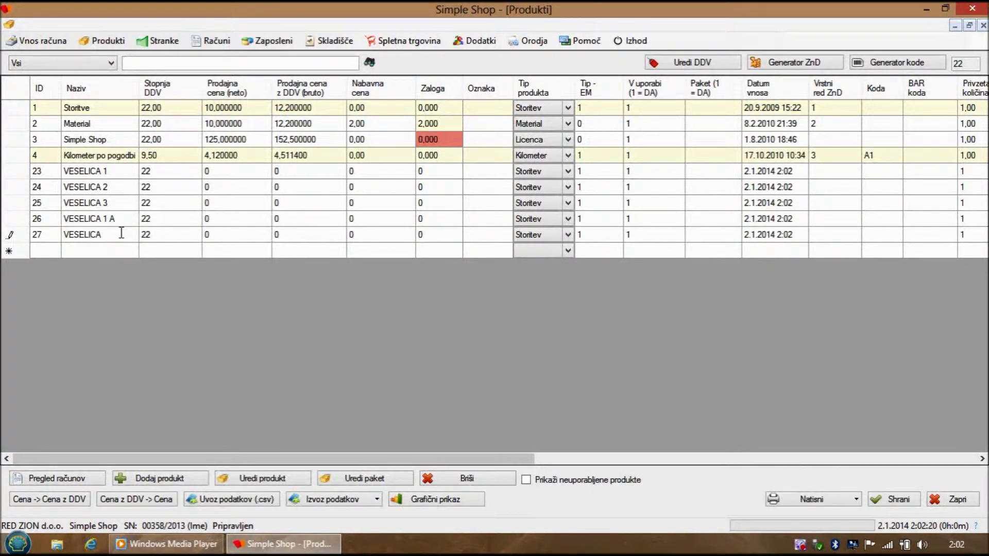
pyautogui.write(' 2 A')
# - Add a product named VESELICA 3 A - CENA Z POPUSTOM below VESELICA 2 A
pyautogui.click(116, 251)
pyautogui.write('BES')
pyautogui.write('VESELICA 3')
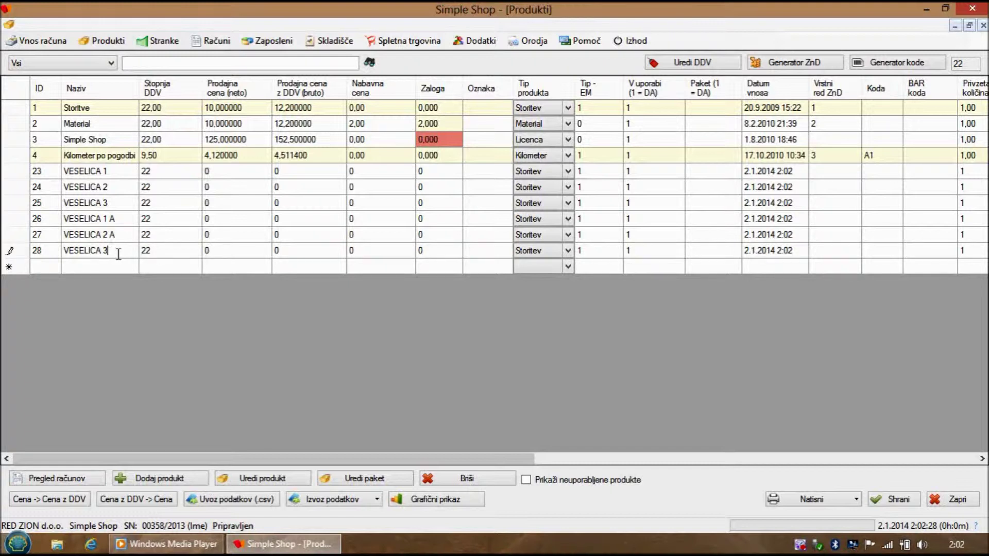
pyautogui.write('A 3')
pyautogui.press('BackSpace')
pyautogui.press('BackSpace')
pyautogui.write('A - CENA Z')
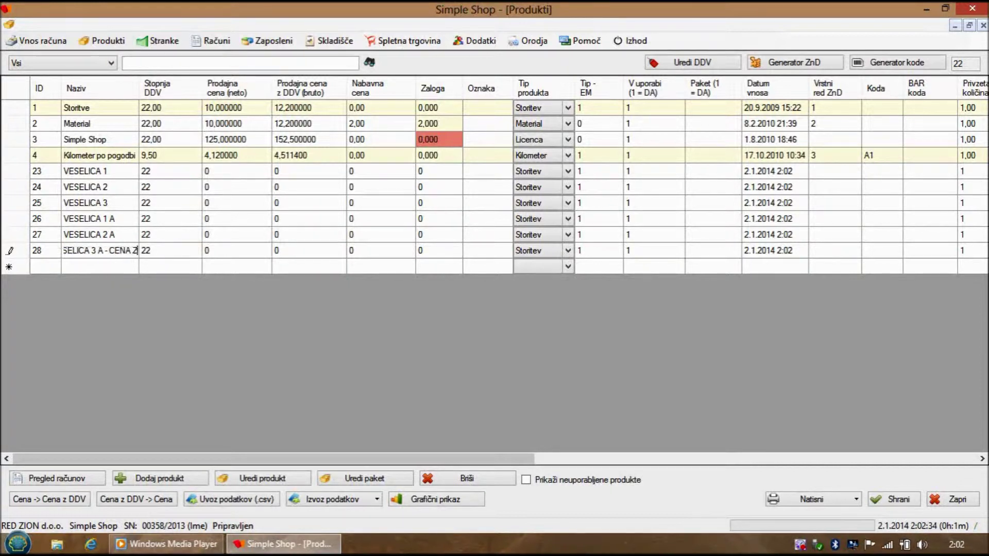
pyautogui.write(' POPUSTOM')
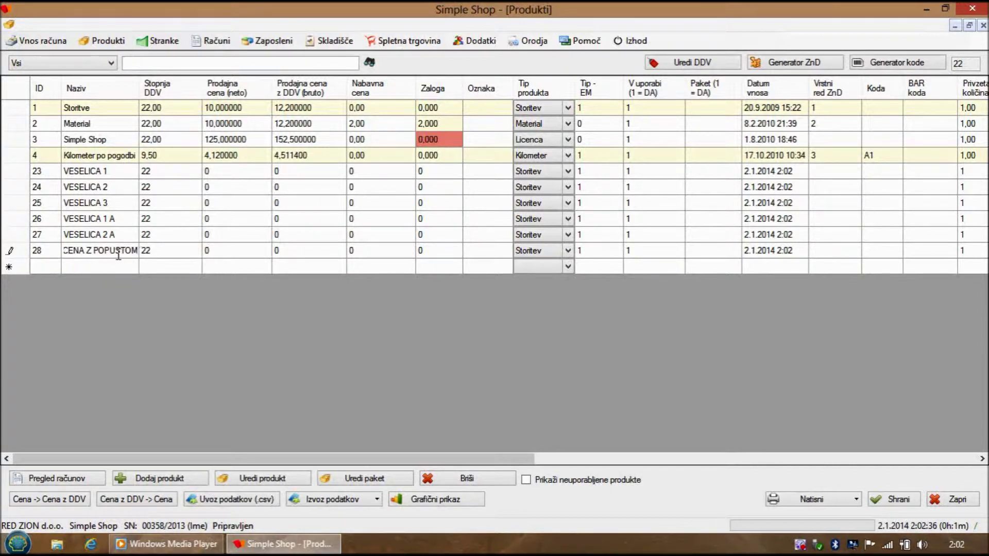
# - Set the net selling price of VESELICA 1, VESELICA 2 and VESELICA 3 to 1
pyautogui.click(221, 173)
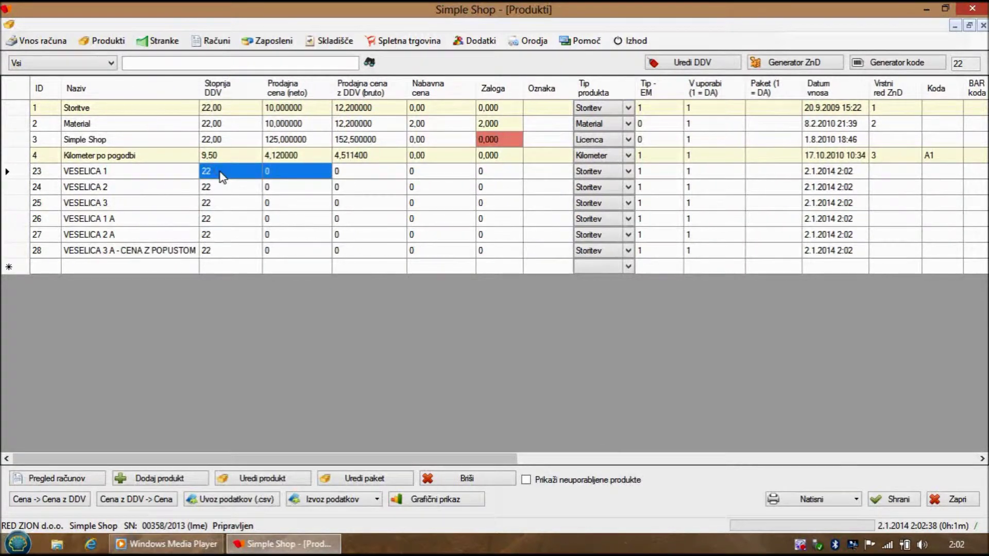
pyautogui.press('Right')
pyautogui.write('1')
pyautogui.press('Return')
pyautogui.write('1')
pyautogui.press('Return')
pyautogui.write('1')
pyautogui.press('Return')
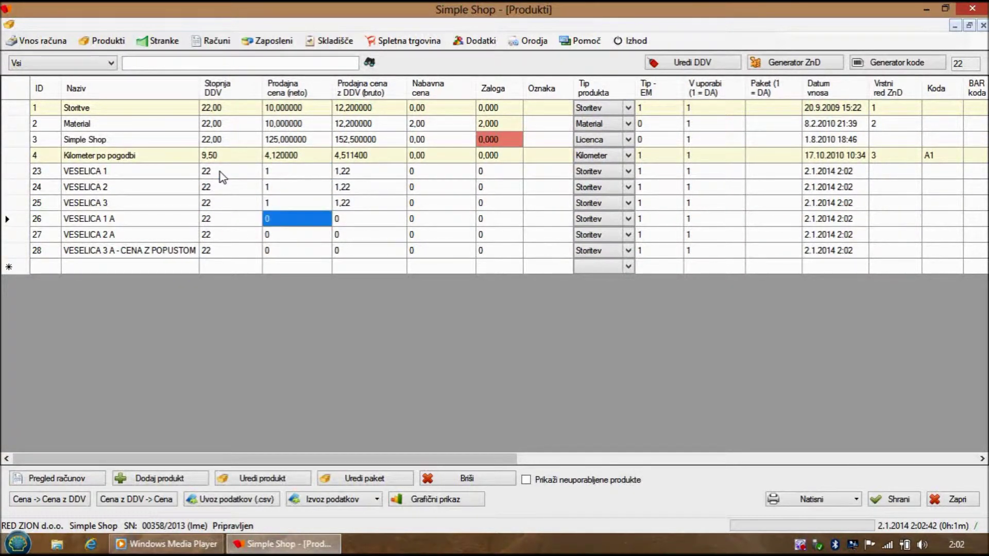
# - Set the net selling prices of VESELICA 1 A to 5, VESELICA 2 A to 0,5 and VESELICA 3 A to 3
pyautogui.write('.05')
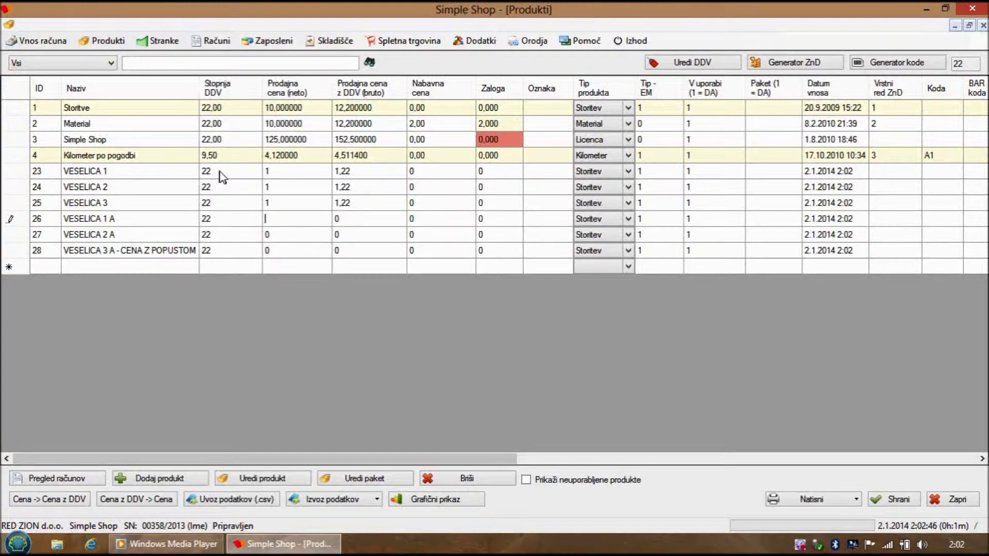
pyautogui.write('5')
pyautogui.press('Return')
pyautogui.write('0,5')
pyautogui.press('Up')
pyautogui.press('Down')
pyautogui.press('Down')
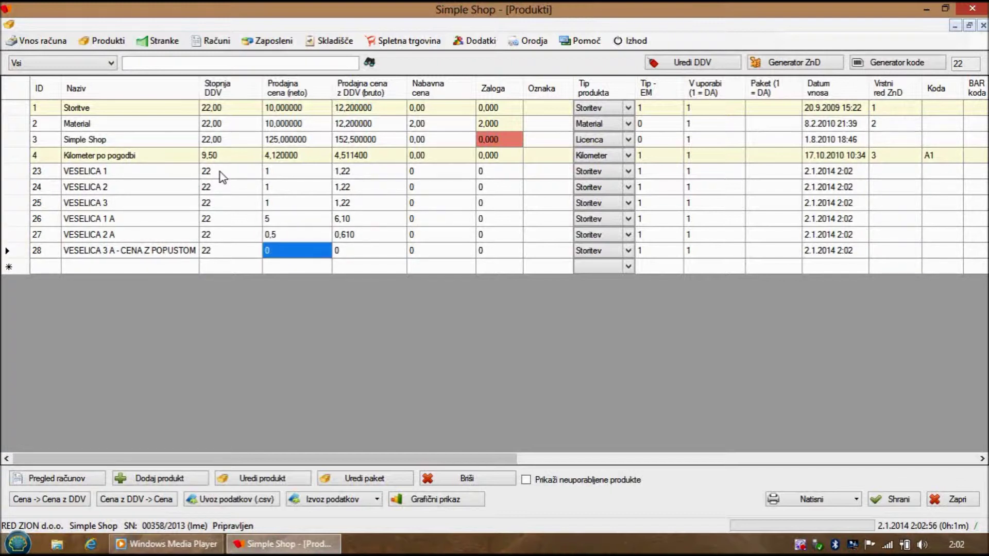
pyautogui.write('3')
pyautogui.press('Tab')
pyautogui.press('Tab')
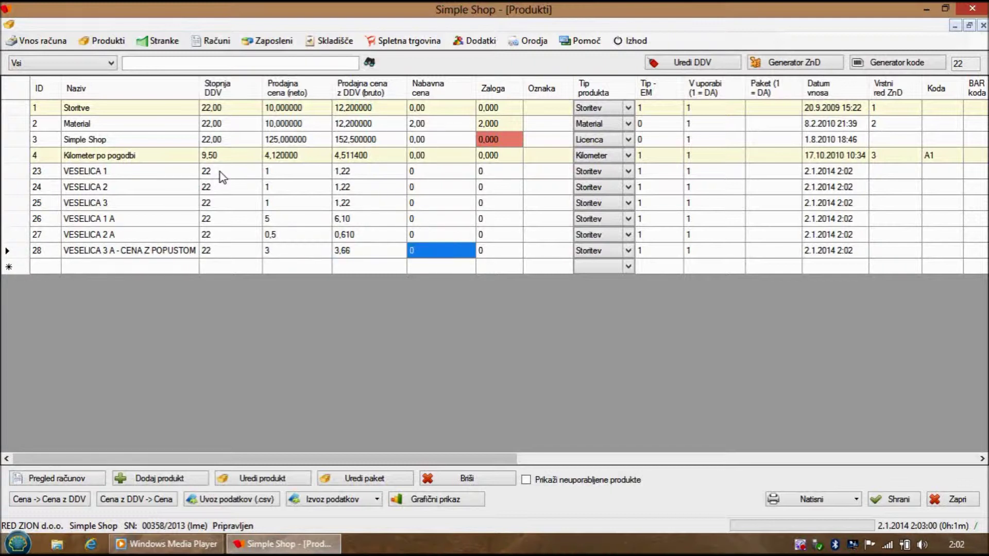
# - Change the product type of VESELICA 1, VESELICA 2 and VESELICA 3 to kos
pyautogui.click(629, 173)
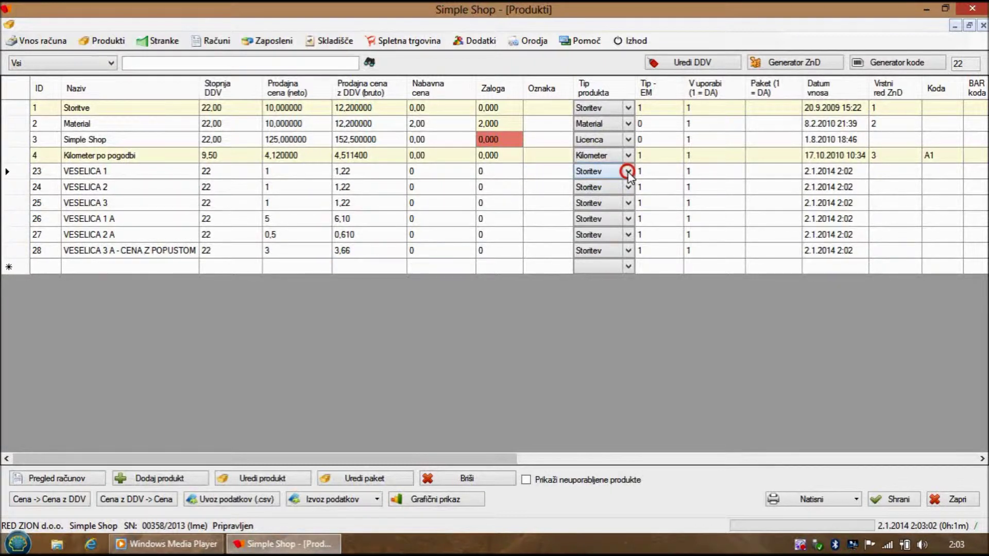
pyautogui.click(629, 173)
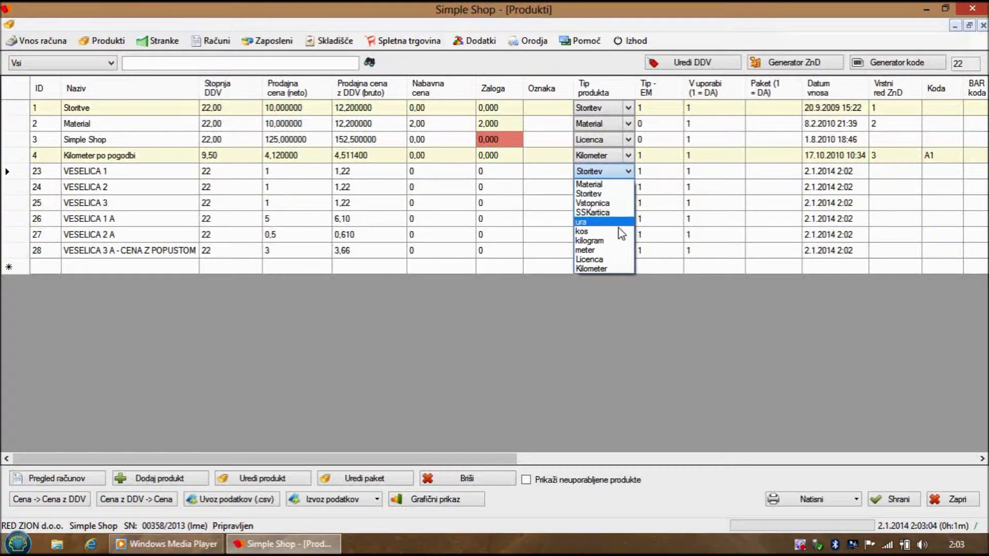
pyautogui.click(618, 231)
pyautogui.click(628, 187)
pyautogui.click(628, 187)
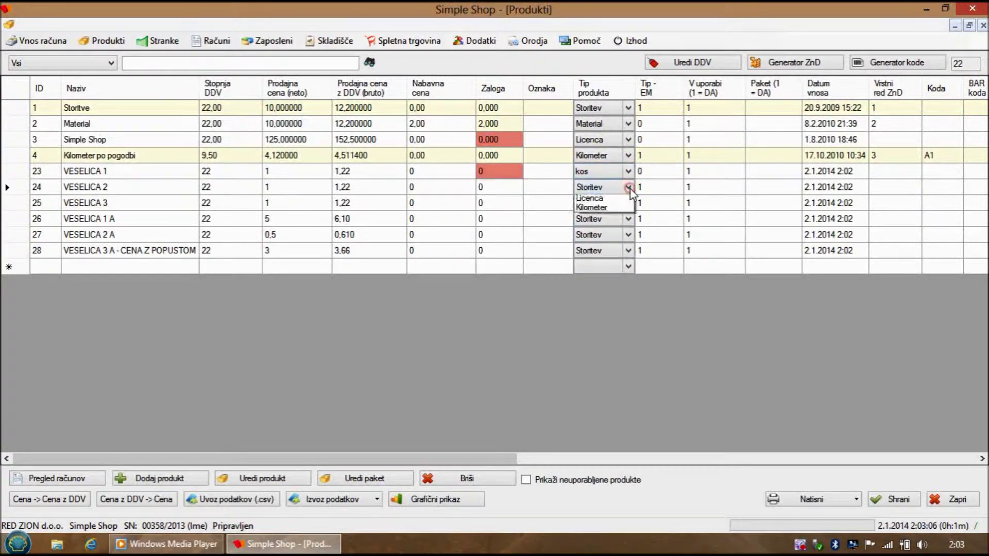
pyautogui.click(618, 247)
pyautogui.click(628, 202)
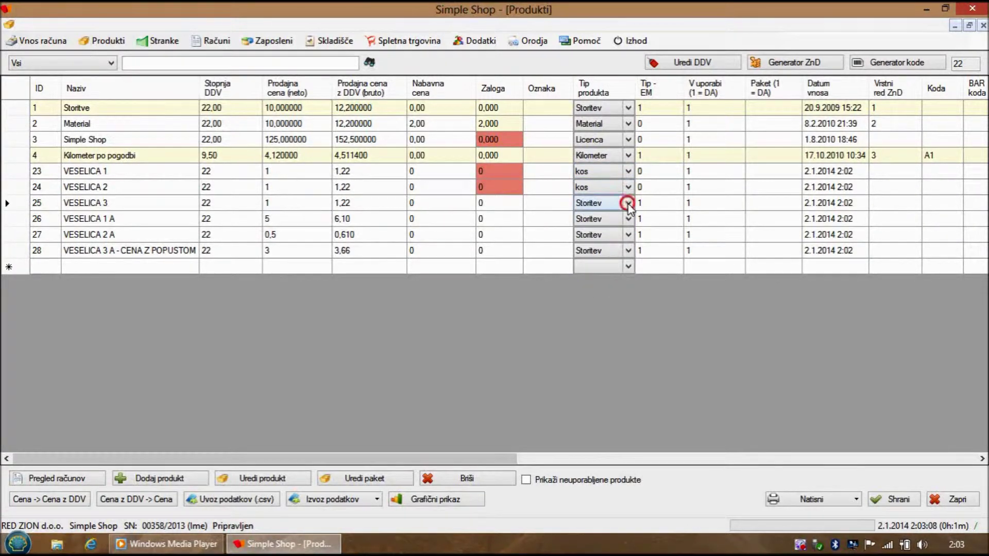
pyautogui.click(628, 203)
pyautogui.click(626, 262)
# - Change the product type of VESELICA 1 A, VESELICA 2 A and VESELICA 3 A to kos
pyautogui.click(628, 219)
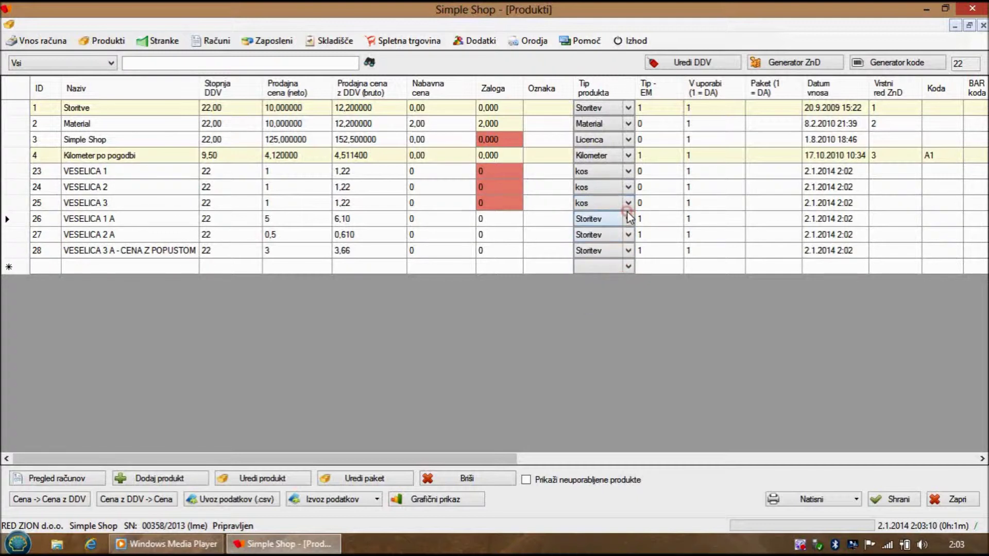
pyautogui.click(628, 218)
pyautogui.click(626, 279)
pyautogui.click(627, 235)
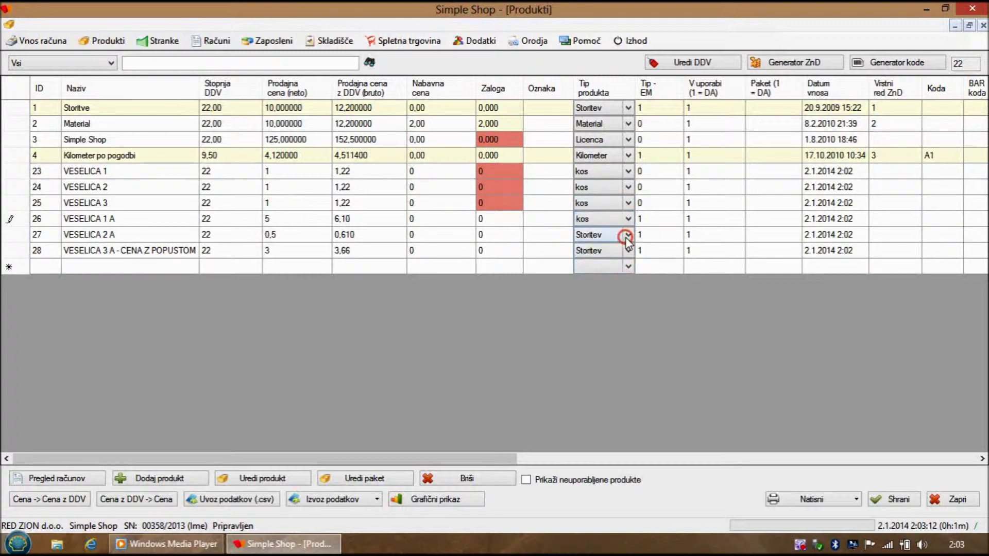
pyautogui.click(628, 234)
pyautogui.click(626, 295)
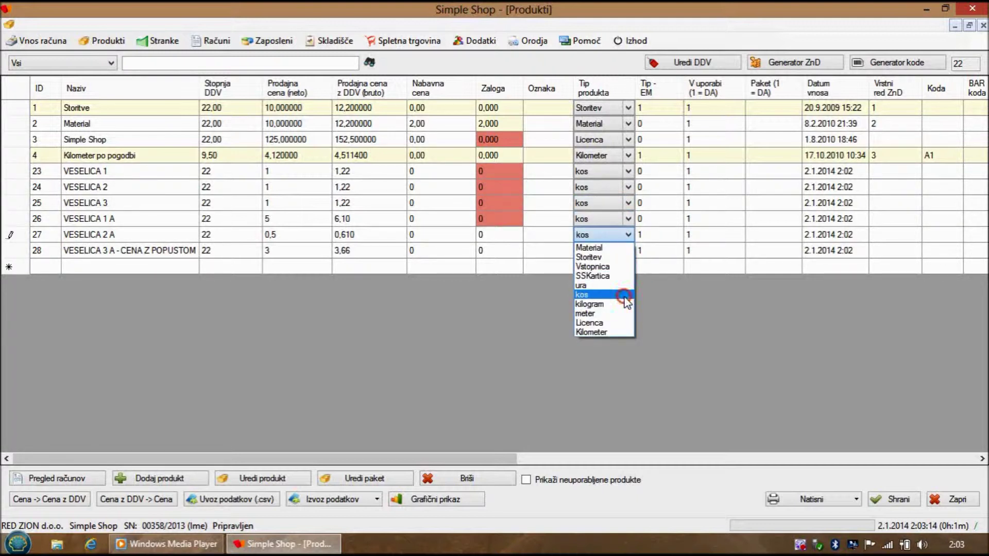
pyautogui.click(628, 250)
pyautogui.click(628, 250)
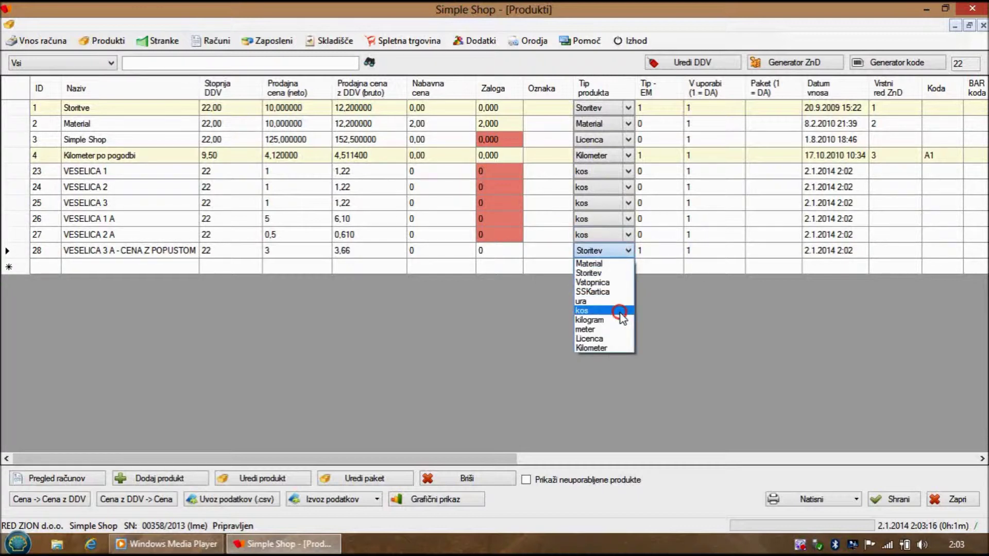
pyautogui.click(624, 311)
pyautogui.click(670, 216)
# - Clear the Vrstni red ZnD values of the Storitve, Material and Kilometer po pogodbi products
pyautogui.moveTo(490, 457); pyautogui.dragTo(668, 454)
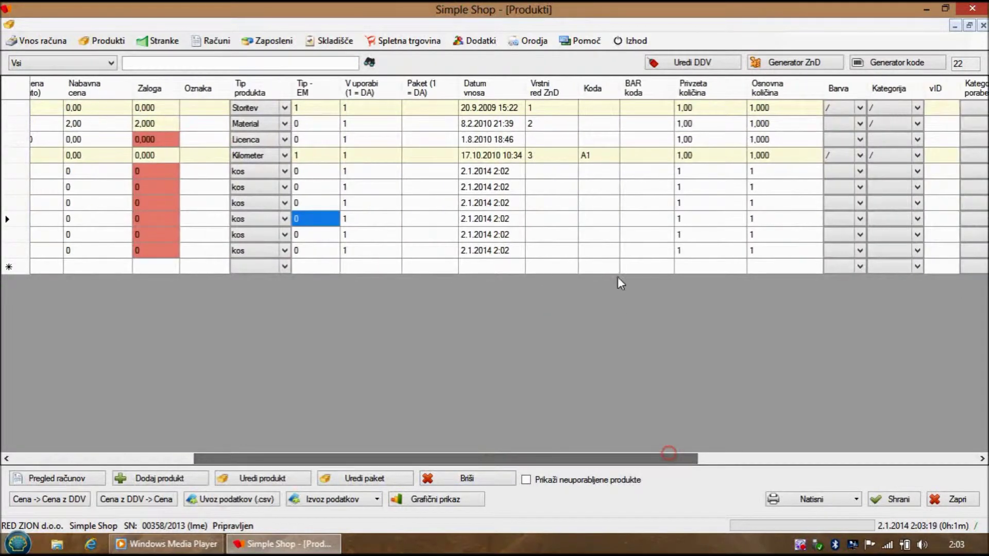
pyautogui.click(547, 110)
pyautogui.click(547, 111)
pyautogui.press('Delete')
pyautogui.click(549, 119)
pyautogui.click(550, 119)
pyautogui.press('Delete')
pyautogui.click(550, 139)
pyautogui.click(551, 155)
pyautogui.click(551, 155)
pyautogui.press('Delete')
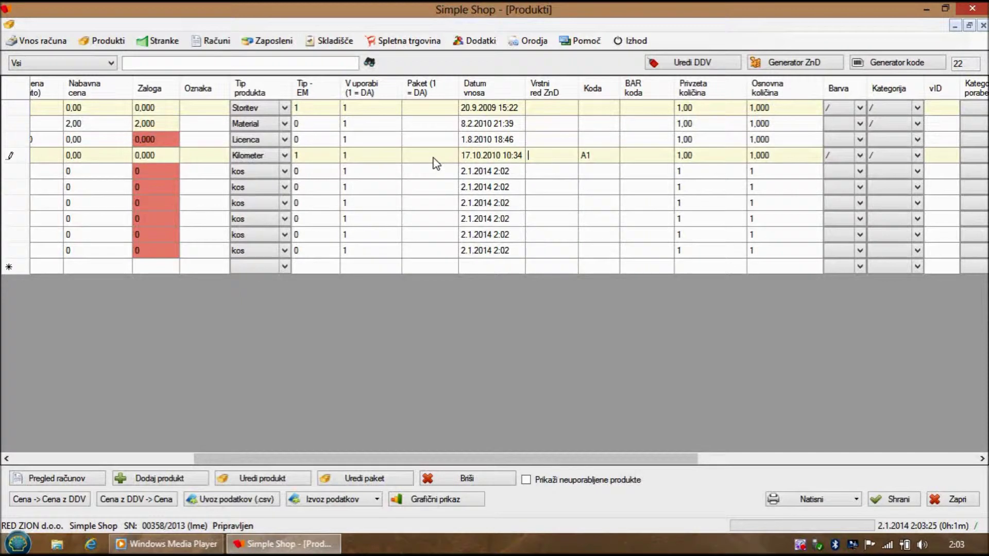
# - Number the Vrstni red ZnD values of the six VESELICA products from 1 to 6 in list order
pyautogui.click(551, 170)
pyautogui.write('1')
pyautogui.press('Return')
pyautogui.write('2 3 4 5 6')
pyautogui.press('Tab')
pyautogui.press('Tab')
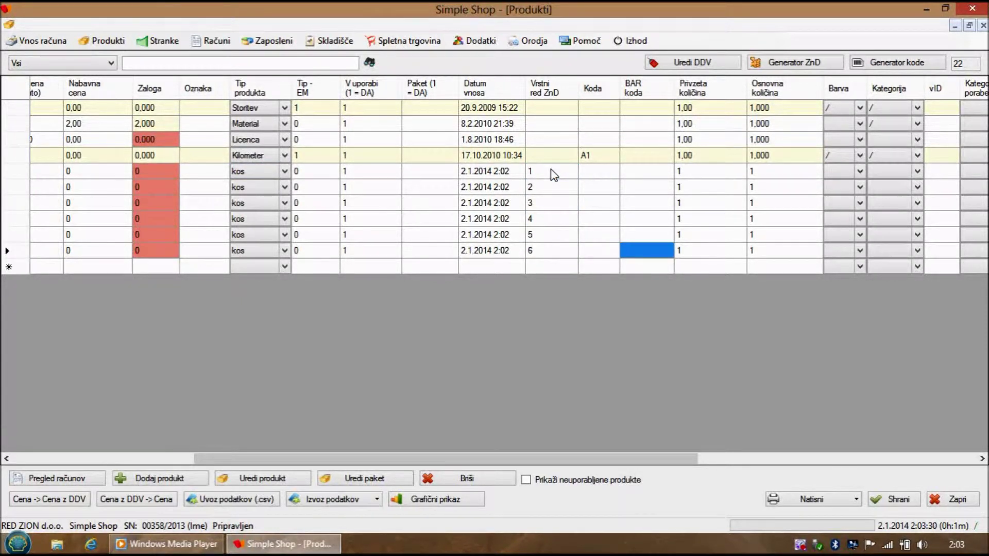
# - Hide the Stopnja DDV, Prodajna cena (neto), Prodajna cena z DDV (bruto) and Nabavna cena columns of the product table
pyautogui.moveTo(689, 459); pyautogui.dragTo(456, 459)
pyautogui.click(111, 137)
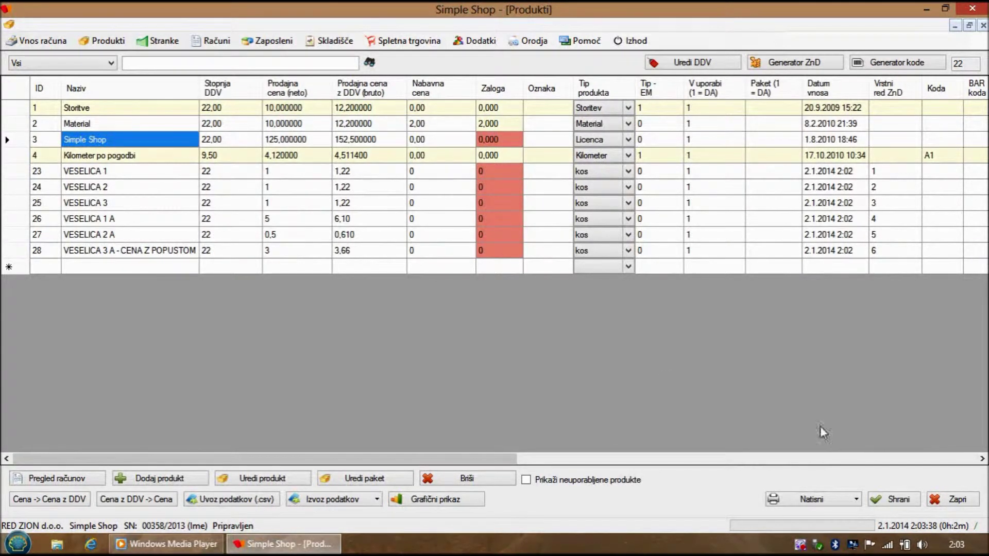
pyautogui.click(20, 89)
pyautogui.click(26, 115)
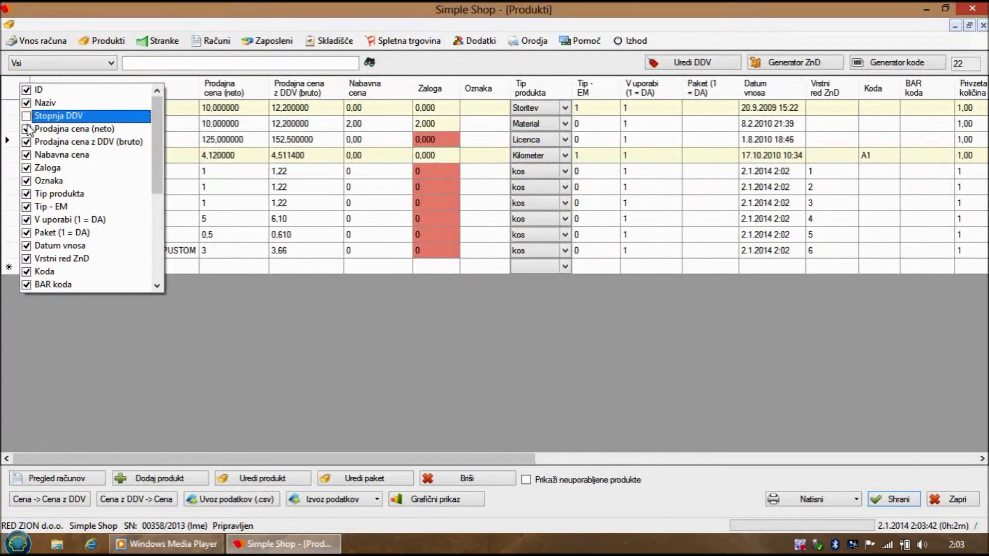
pyautogui.click(26, 128)
pyautogui.click(26, 141)
pyautogui.click(26, 155)
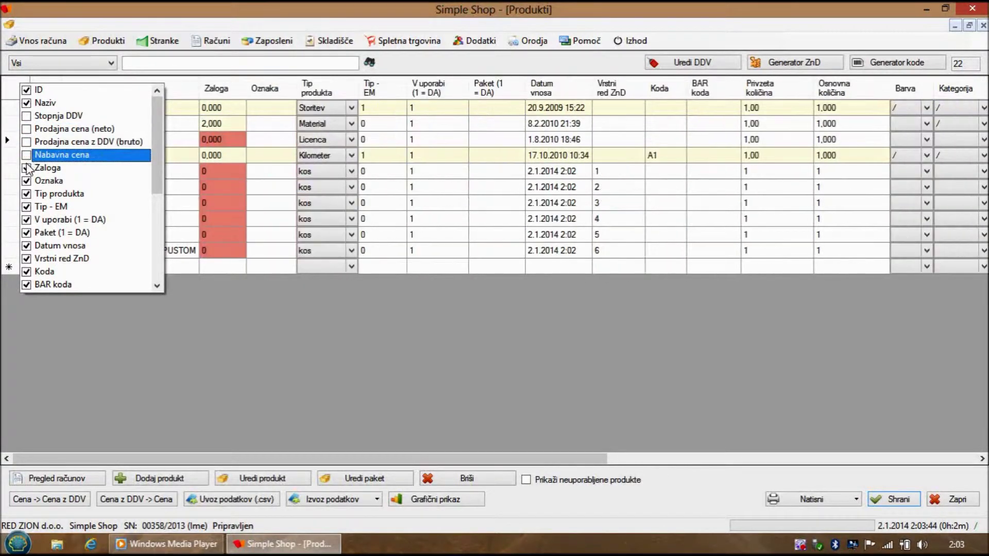
# - Hide the Zaloga, Oznaka, Tip produkta, Tip - EM and V uporabi columns of the product table
pyautogui.click(27, 167)
pyautogui.click(27, 180)
pyautogui.click(27, 193)
pyautogui.click(27, 206)
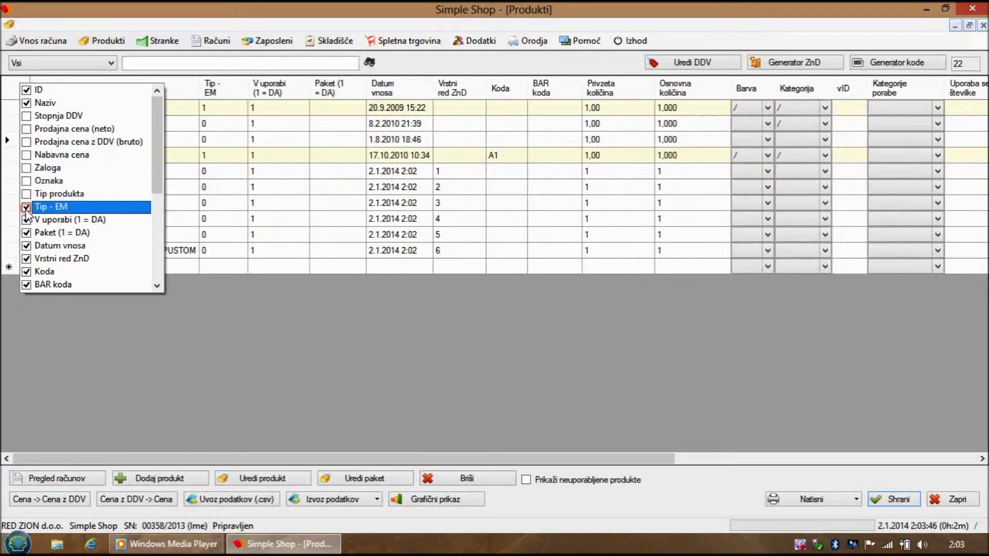
pyautogui.click(27, 219)
# - Hide the Paket, Datum vnosa, Vrstni red ZnD, Koda and BAR koda columns of the product table
pyautogui.click(26, 233)
pyautogui.click(26, 232)
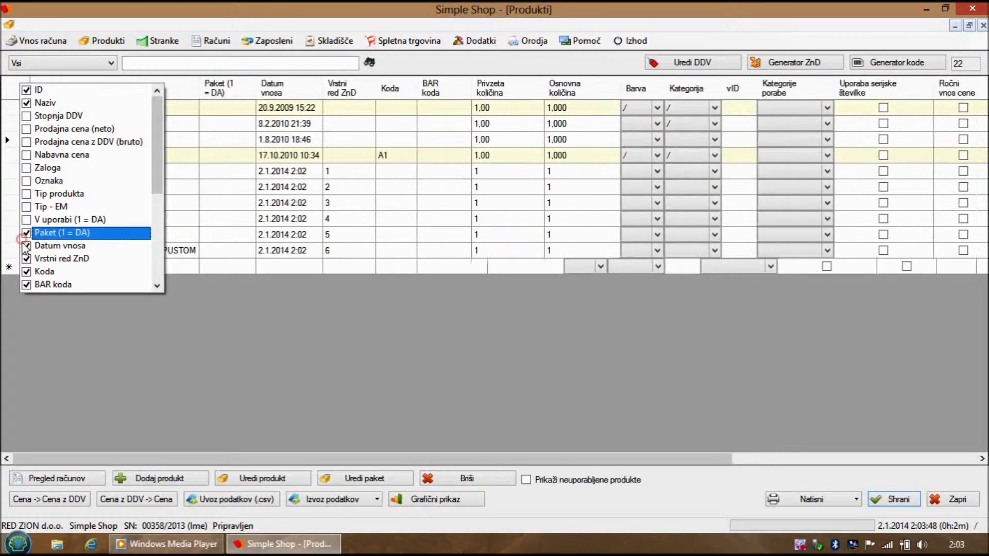
pyautogui.click(26, 245)
pyautogui.click(27, 232)
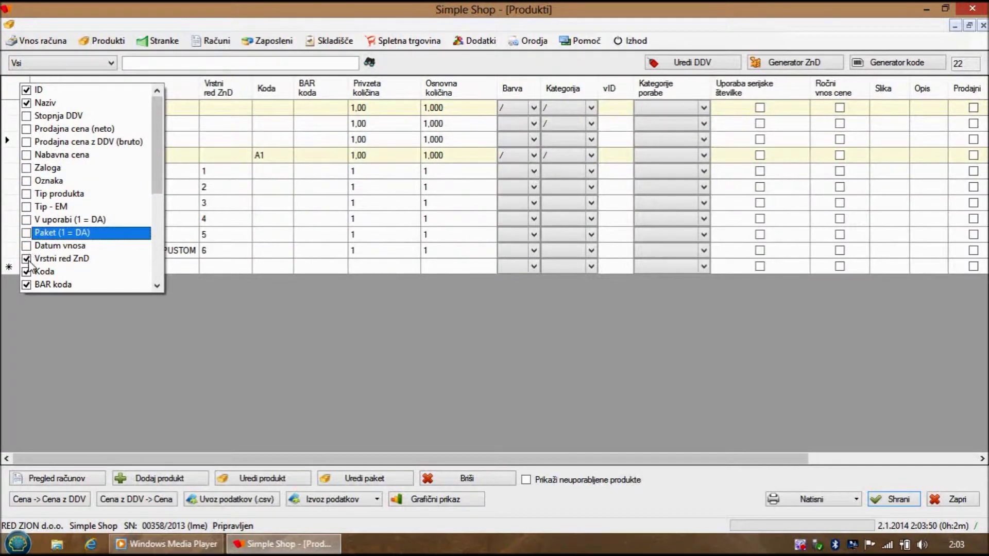
pyautogui.click(26, 258)
pyautogui.click(27, 271)
pyautogui.click(26, 284)
# - Hide the Privzeta količina, Osnovna količina, Barva and Kategorija columns of the product table
pyautogui.scroll(-2, 38, 272)
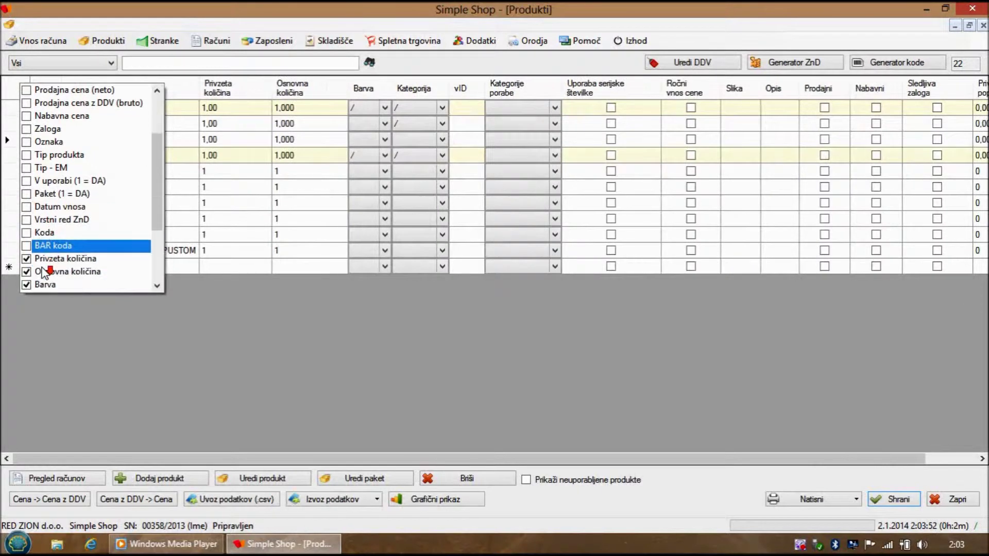
pyautogui.click(27, 258)
pyautogui.click(27, 245)
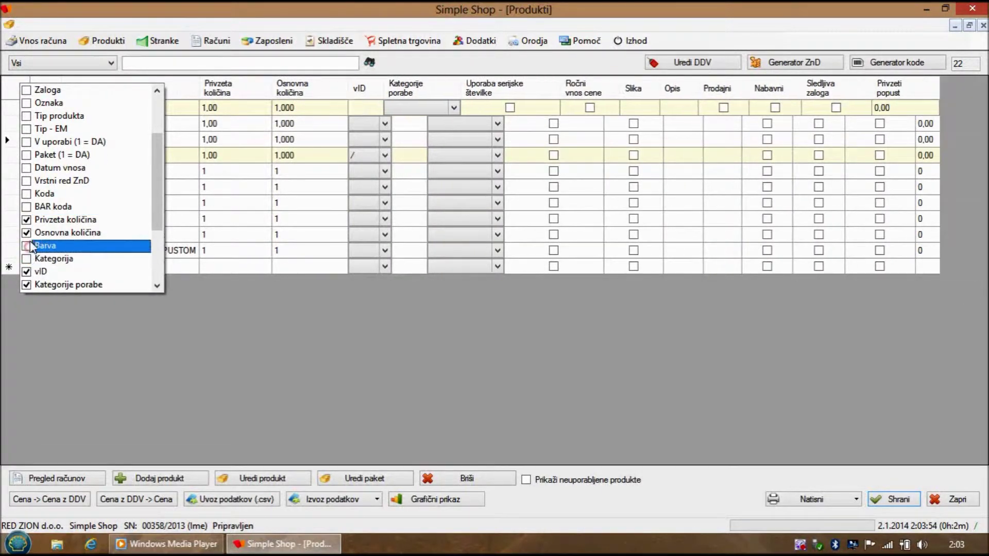
pyautogui.click(27, 232)
pyautogui.click(27, 219)
pyautogui.click(174, 188)
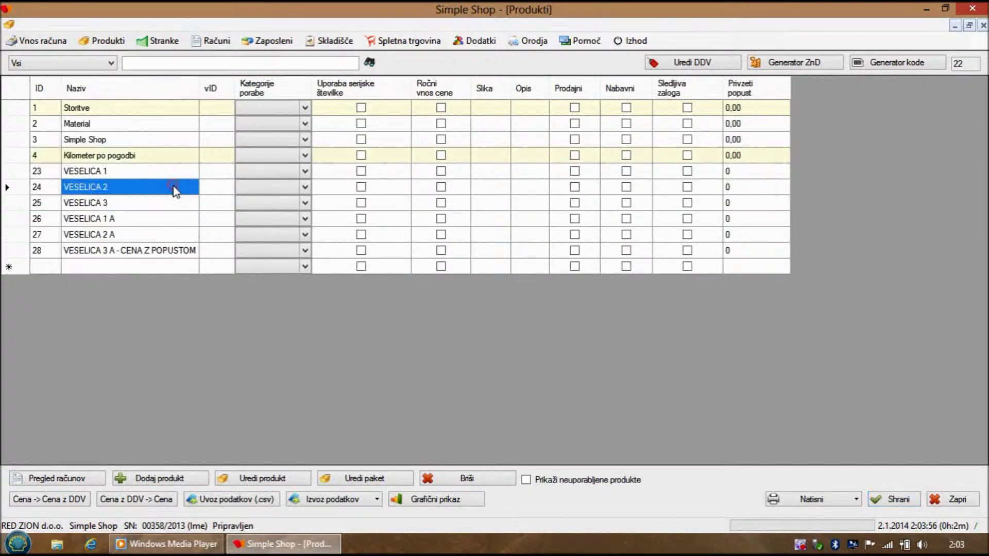
# - Set the vID of VESELICA 1 A to 23, VESELICA 2 A to 24 and VESELICA 3 A to 25, and save the product list
pyautogui.click(217, 221)
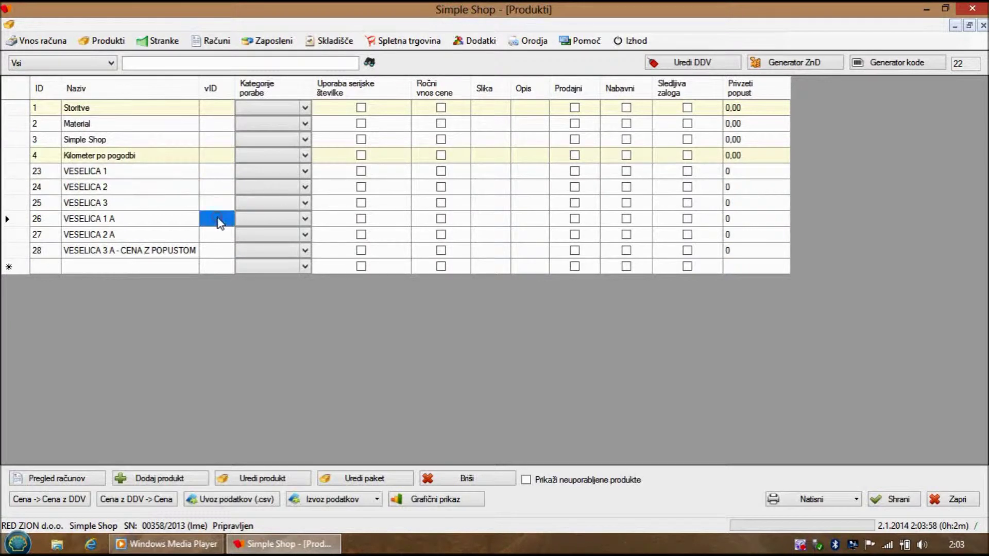
pyautogui.write('23')
pyautogui.write('24')
pyautogui.click(217, 252)
pyautogui.write('25')
pyautogui.click(889, 502)
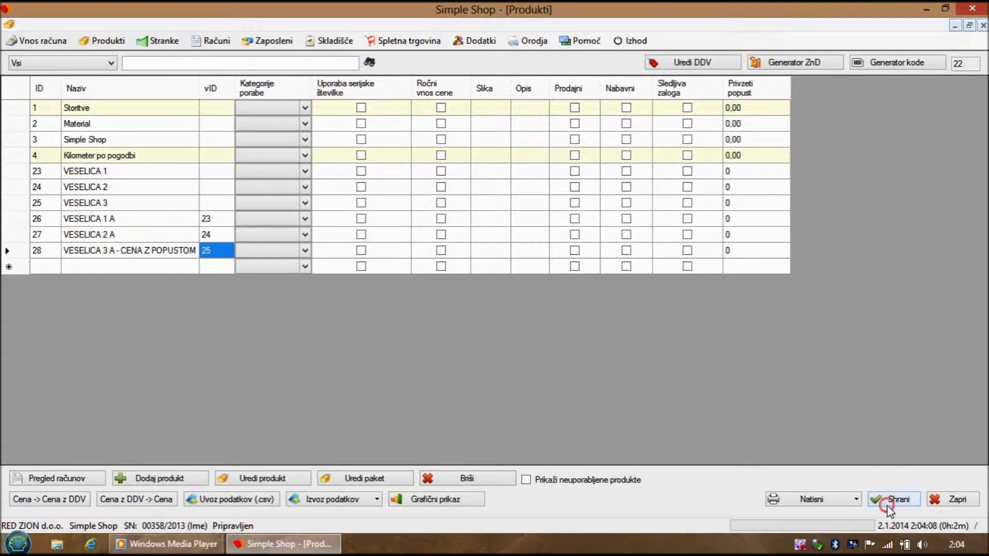
pyautogui.click(935, 502)
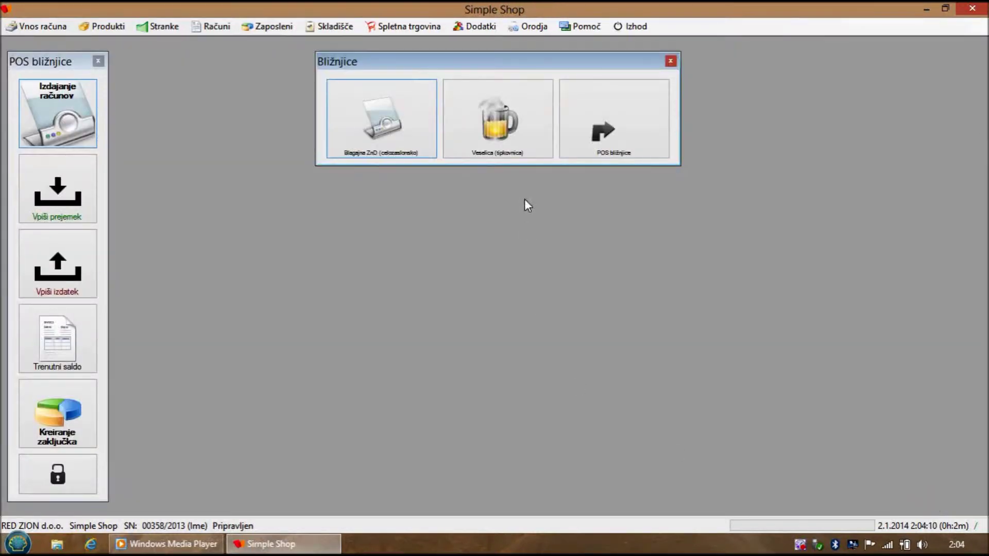
# - Open the Veselica (tipkovnica) sales screen and add VESELICA 1 to the invoice
pyautogui.click(493, 124)
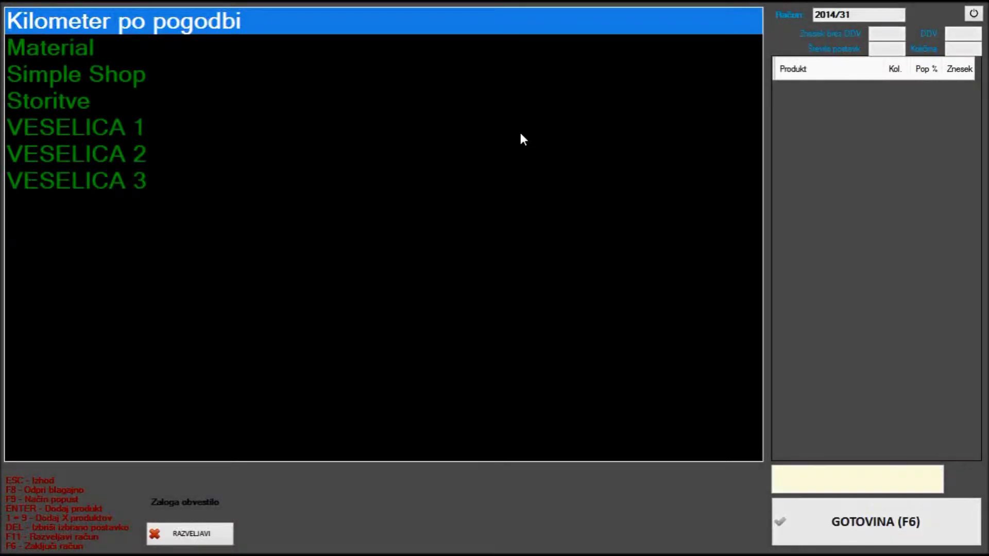
pyautogui.press('Down')
pyautogui.press('Down')
pyautogui.press('Down')
pyautogui.press('Down')
pyautogui.press('Return')
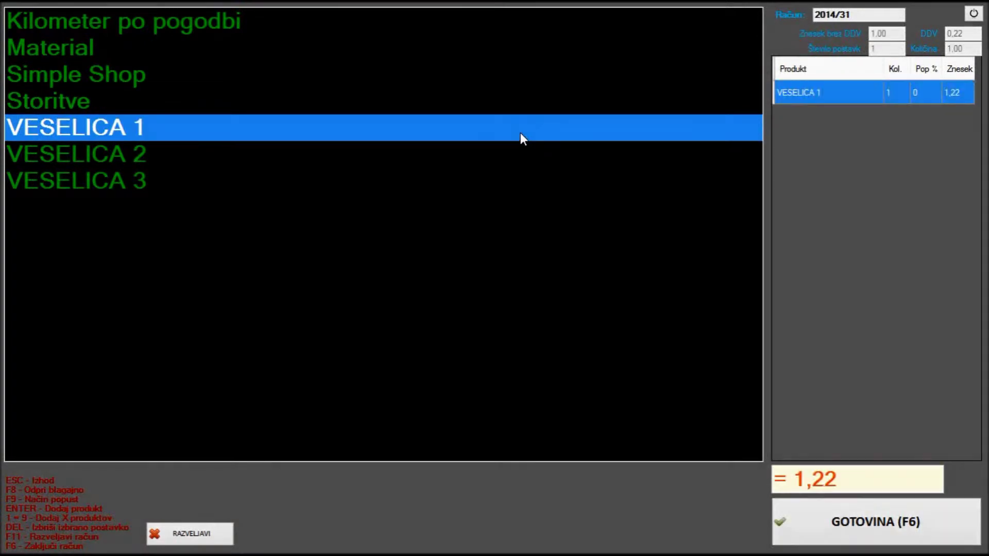
# - Add VESELICA 2 and VESELICA 3 to the invoice
pyautogui.press('Down')
pyautogui.press('Return')
pyautogui.press('Down')
pyautogui.press('Return')
# - Switch the sale to discount mode and add one each of VESELICA 1 A, VESELICA 2 A and VESELICA 3 A
pyautogui.press('Up')
pyautogui.press('Up')
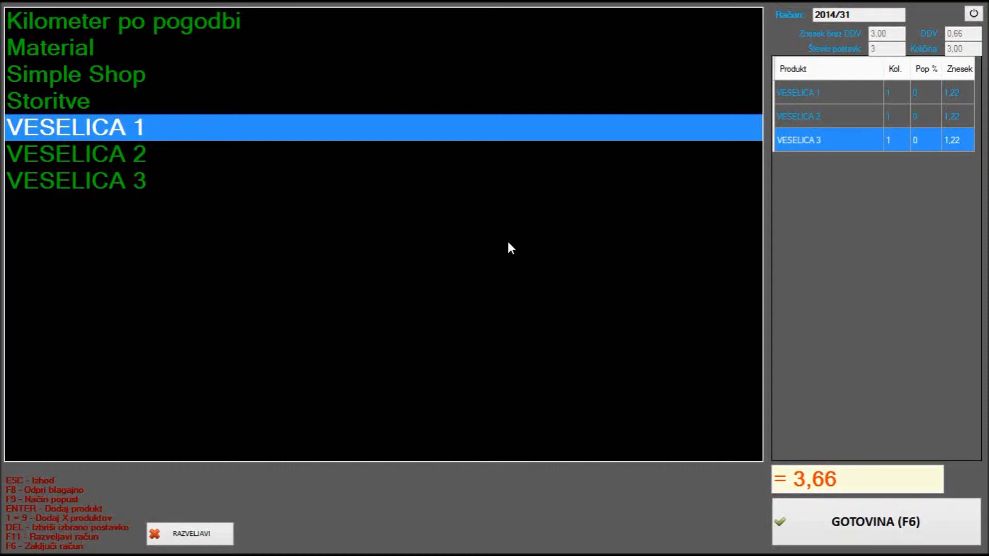
pyautogui.press('F9')
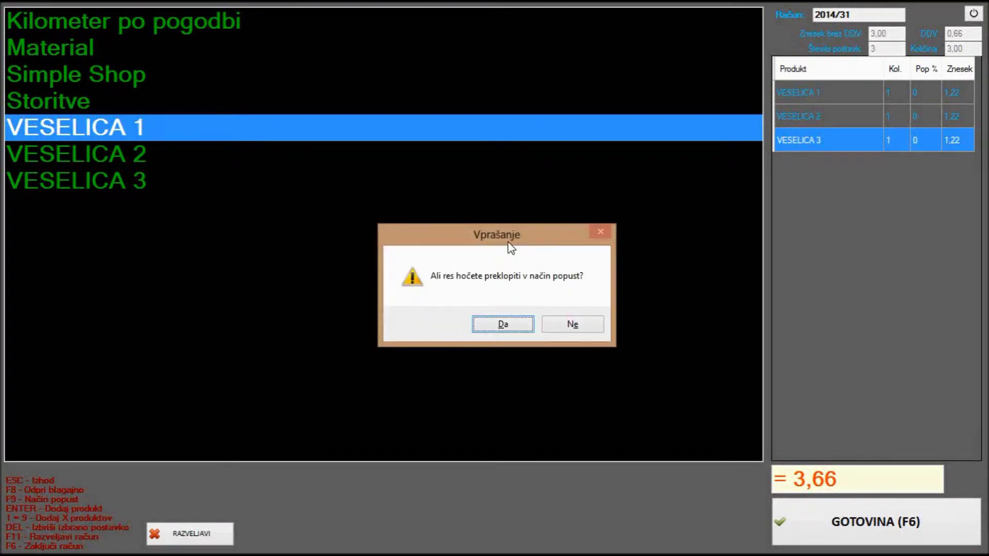
pyautogui.click(512, 327)
pyautogui.press('Up')
pyautogui.press('Up')
pyautogui.press('Return')
pyautogui.press('Down')
pyautogui.press('Return')
pyautogui.press('Down')
pyautogui.press('Return')
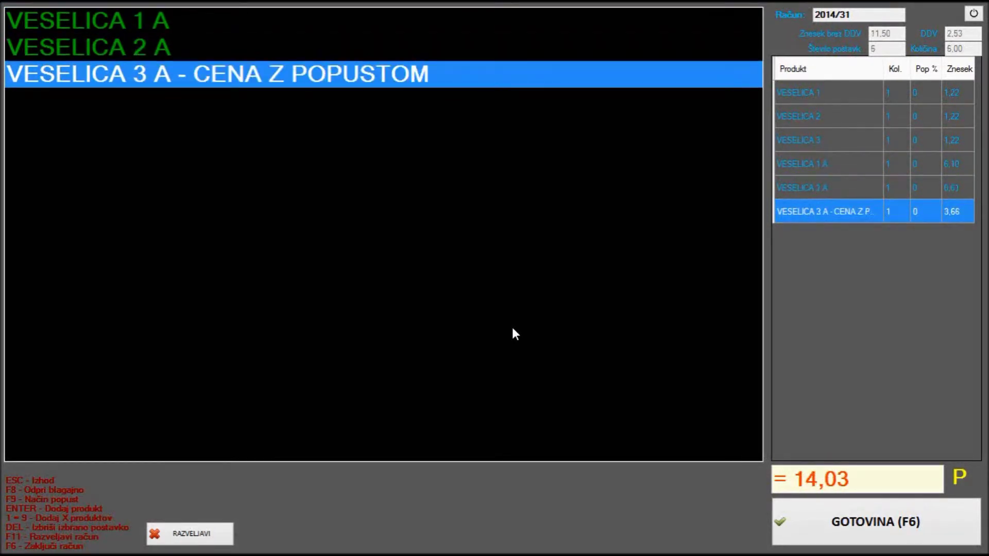
# - Add five units of VESELICA 2 A and complete the invoice as a cash sale
pyautogui.press('Up')
pyautogui.press('5')
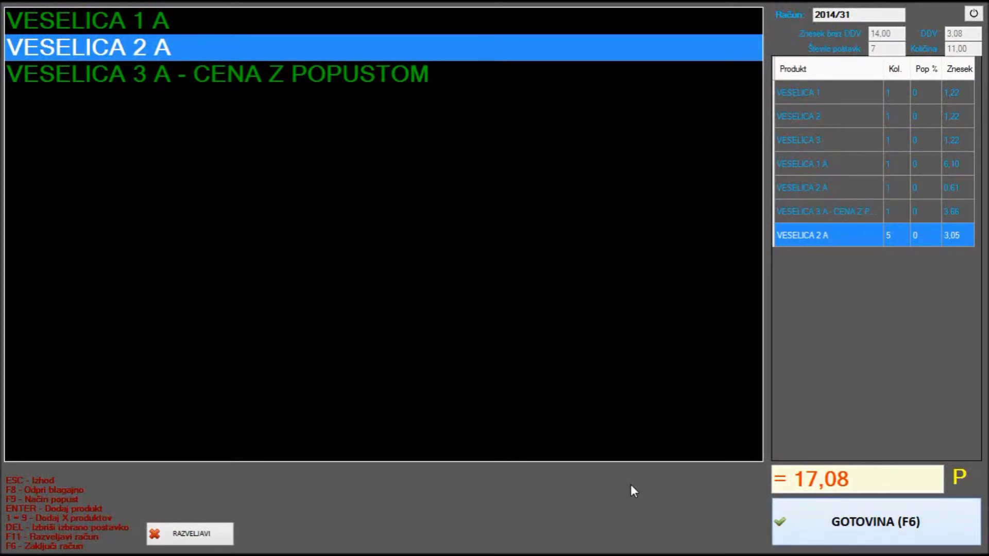
pyautogui.press('F6')
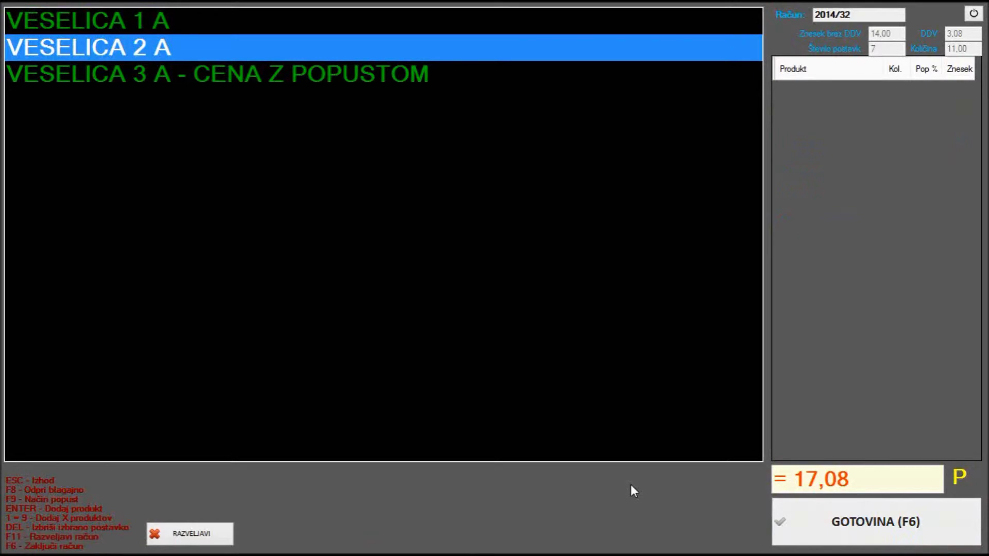
# - Save the printed invoice to the desktop as document.pdf and review the receipt
pyautogui.click(974, 13)
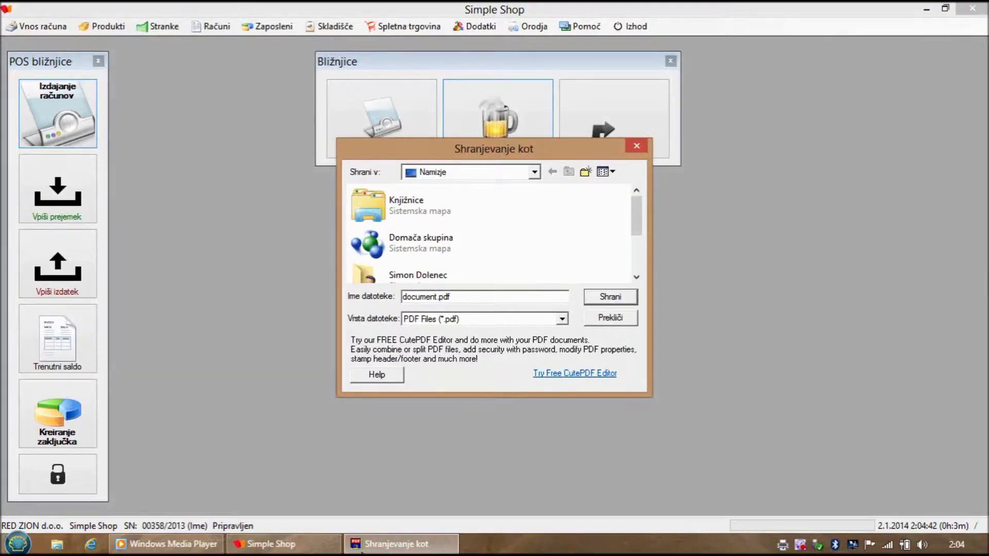
pyautogui.click(621, 297)
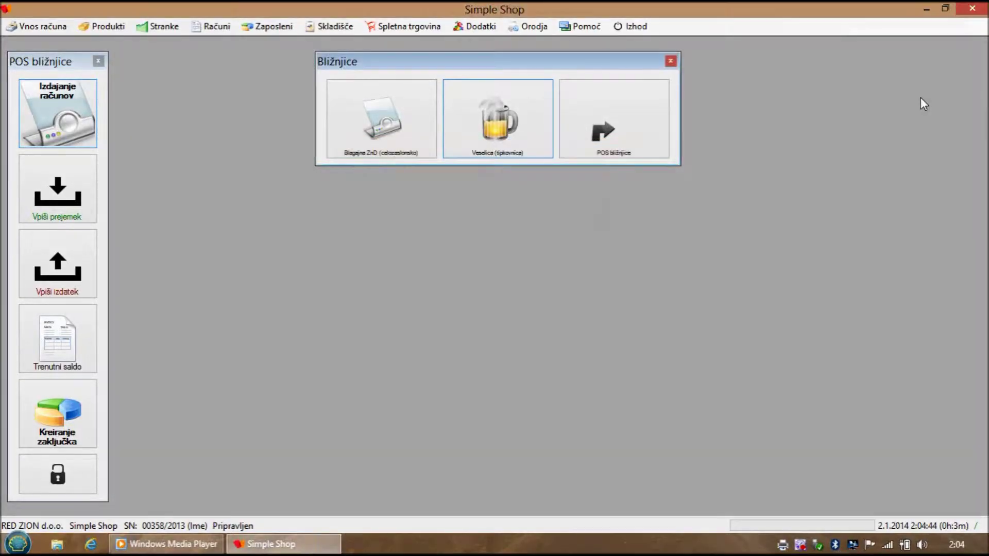
pyautogui.click(926, 11)
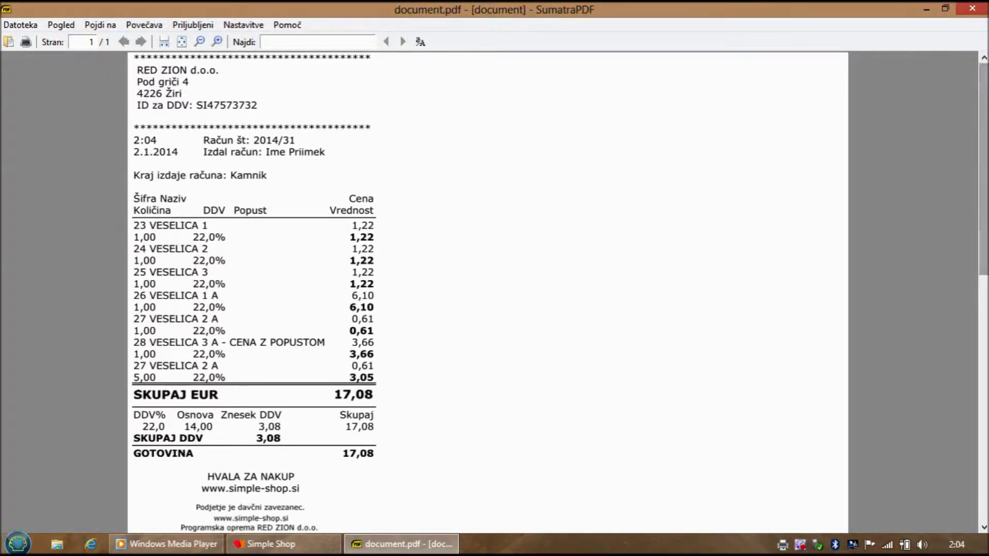
pyautogui.moveTo(986, 215); pyautogui.dragTo(986, 227)
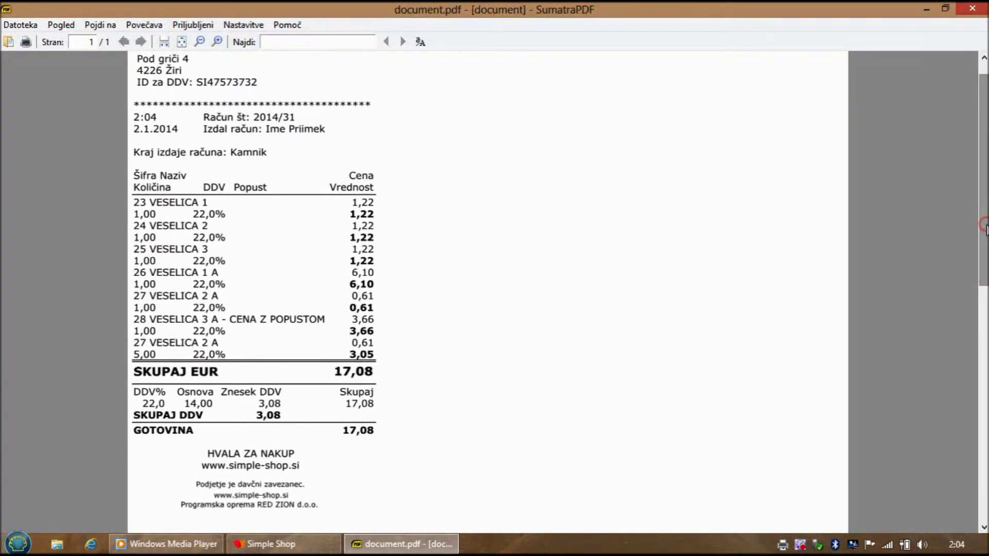
pyautogui.click(983, 8)
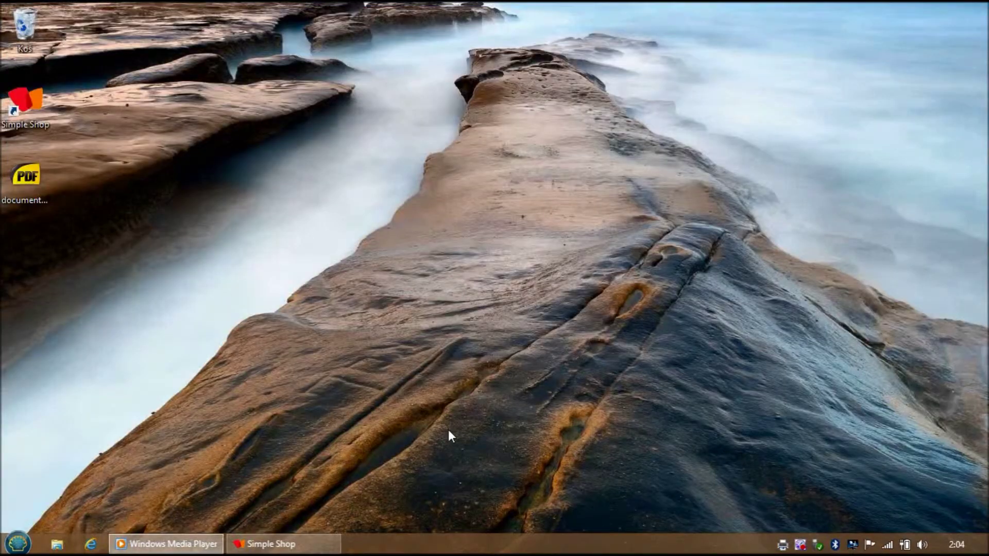
# - Switch back to Simple Shop, open the product list and add a new product named VSTOPNICA
pyautogui.click(284, 545)
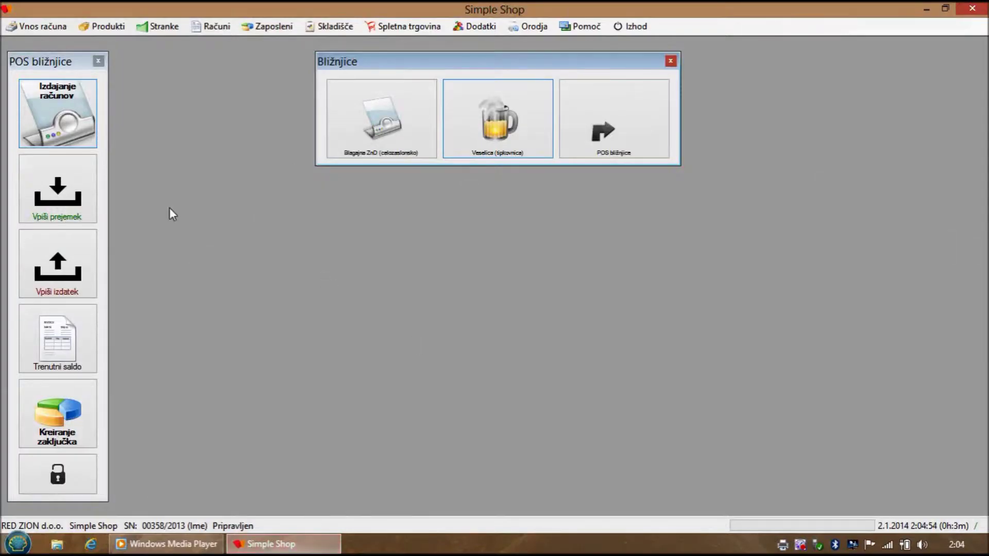
pyautogui.click(101, 26)
pyautogui.click(111, 45)
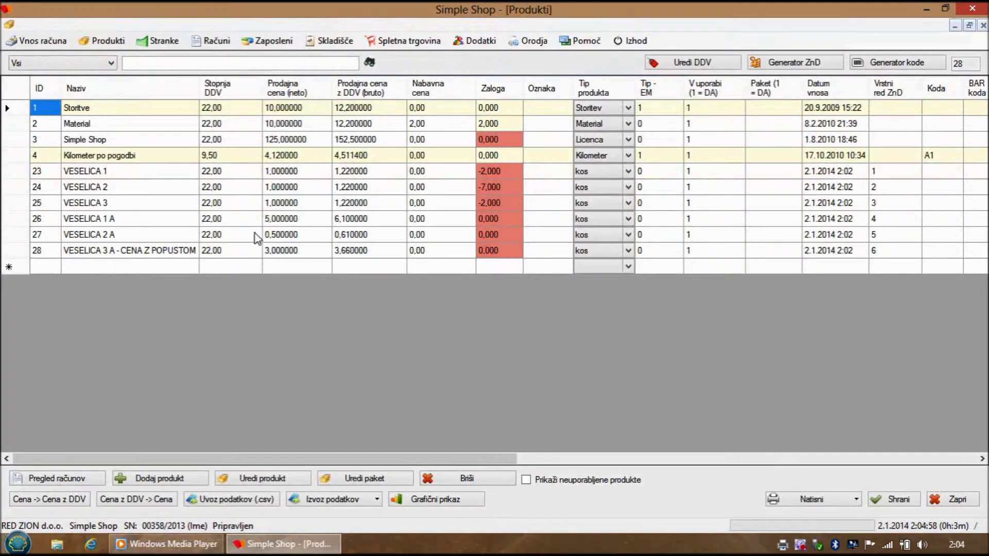
pyautogui.click(116, 264)
pyautogui.write('vST')
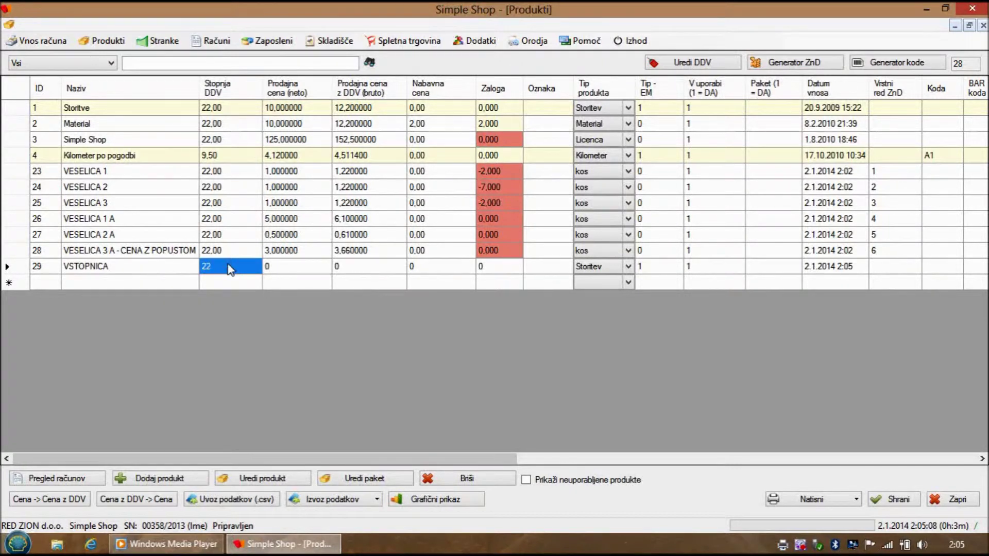
# - Set the VSTOPNICA product's DDV rate to 9,5 and its net selling price to 18
pyautogui.write('9,5')
pyautogui.click(290, 264)
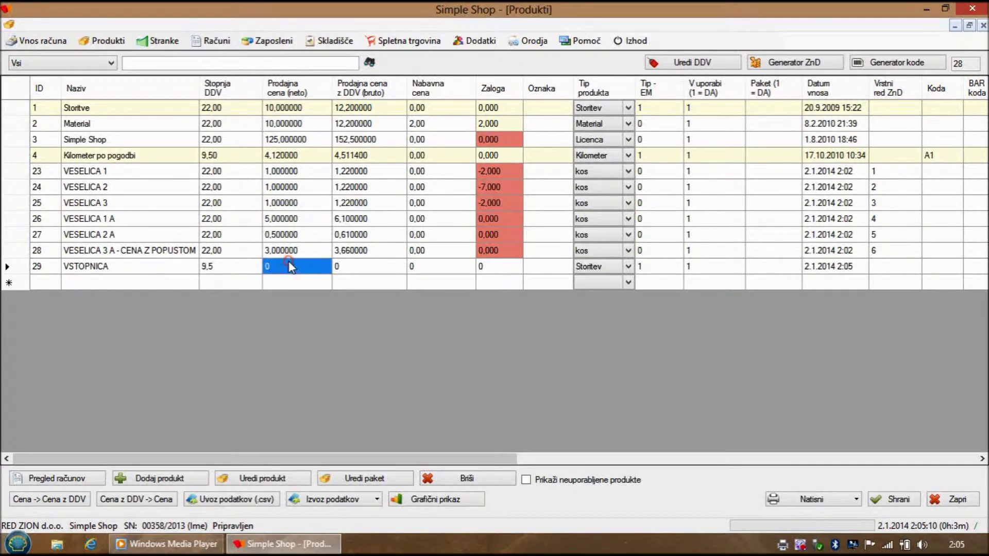
pyautogui.write('1')
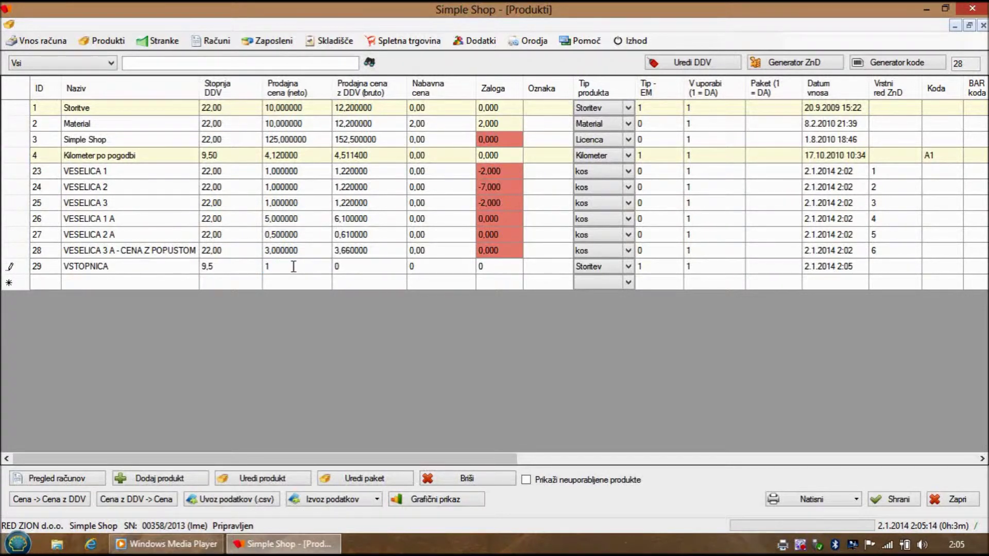
pyautogui.write('8')
pyautogui.click(344, 272)
pyautogui.click(471, 273)
pyautogui.click(484, 273)
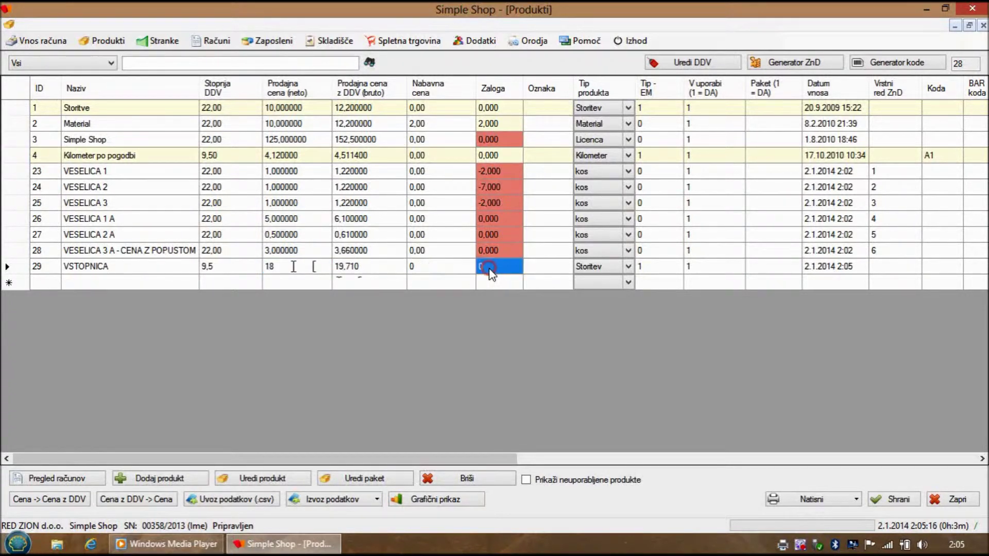
# - Change the product type of VSTOPNICA to Vstopnica
pyautogui.click(628, 267)
pyautogui.click(628, 267)
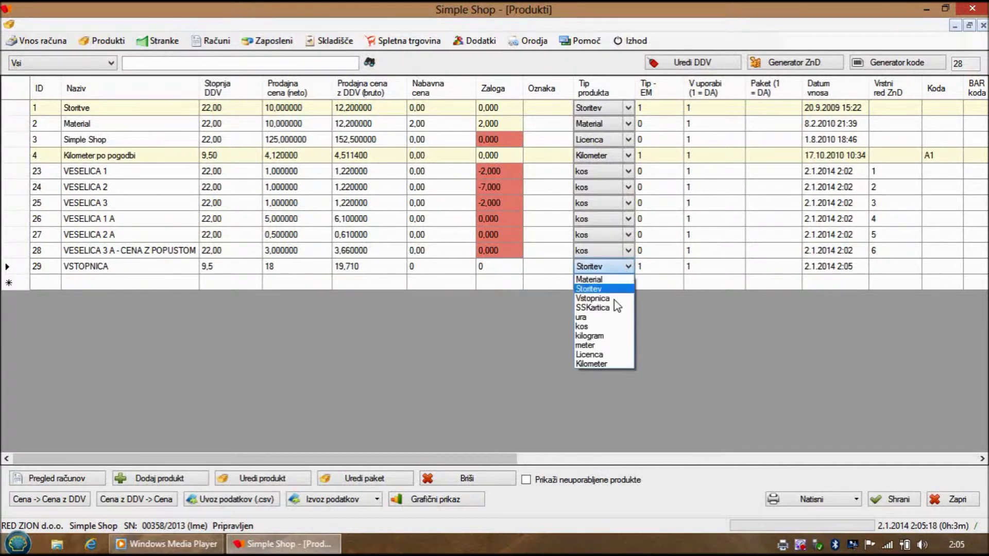
pyautogui.click(608, 298)
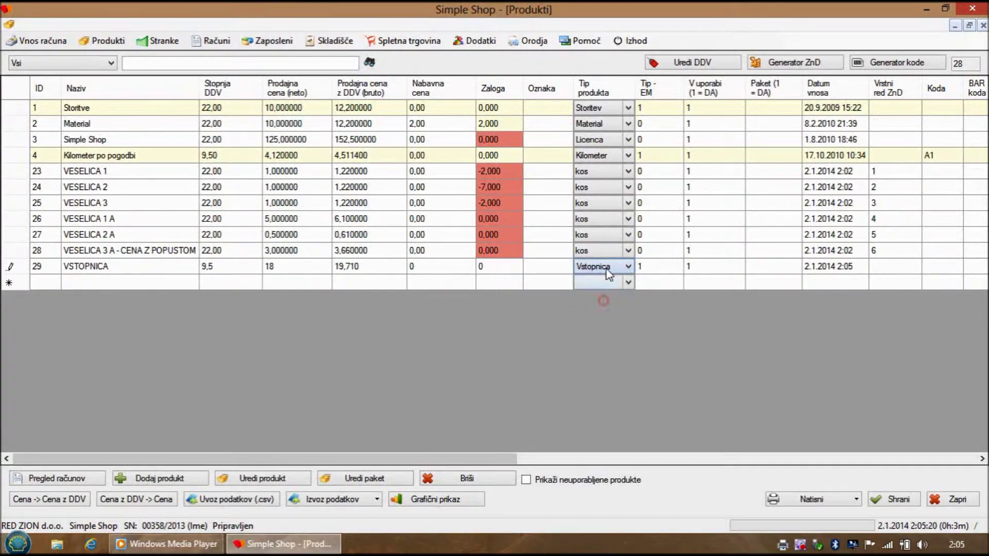
pyautogui.click(653, 267)
# - Set the Vrstni red ZnD value of VSTOPNICA to 7
pyautogui.moveTo(499, 457); pyautogui.dragTo(684, 457)
pyautogui.click(564, 266)
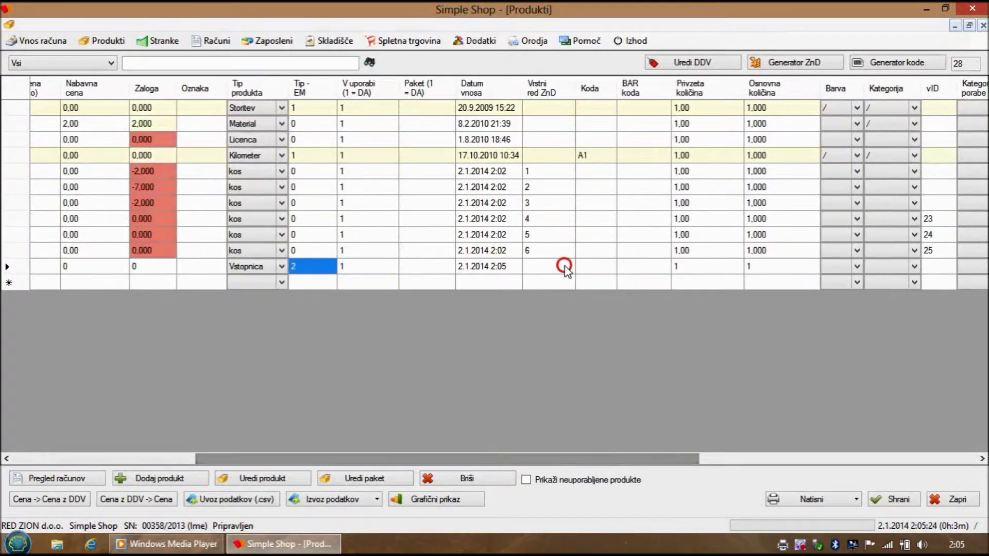
pyautogui.write('7')
pyautogui.click(914, 266)
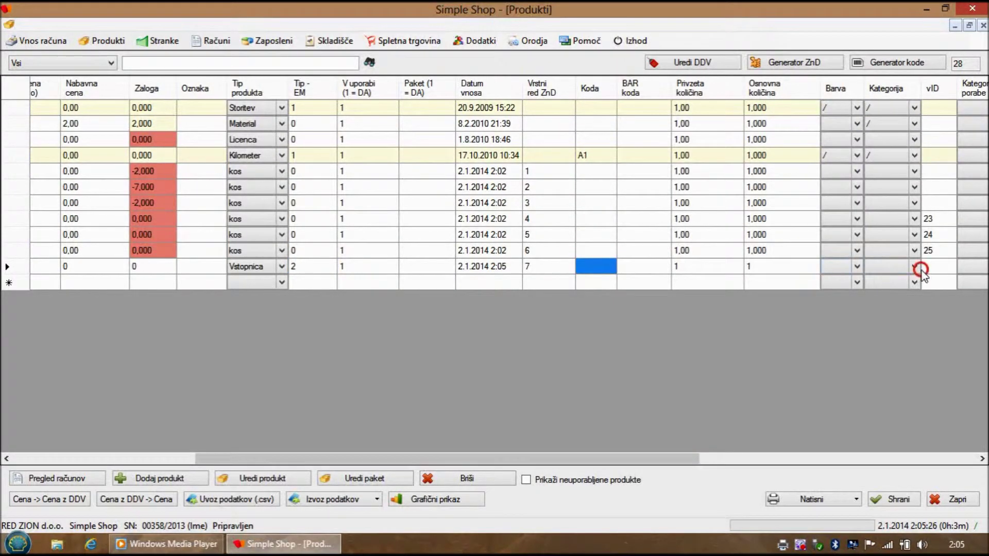
# - Assign the / category to the VSTOPNICA product, then save and close the product list
pyautogui.click(889, 282)
pyautogui.click(899, 499)
pyautogui.click(944, 502)
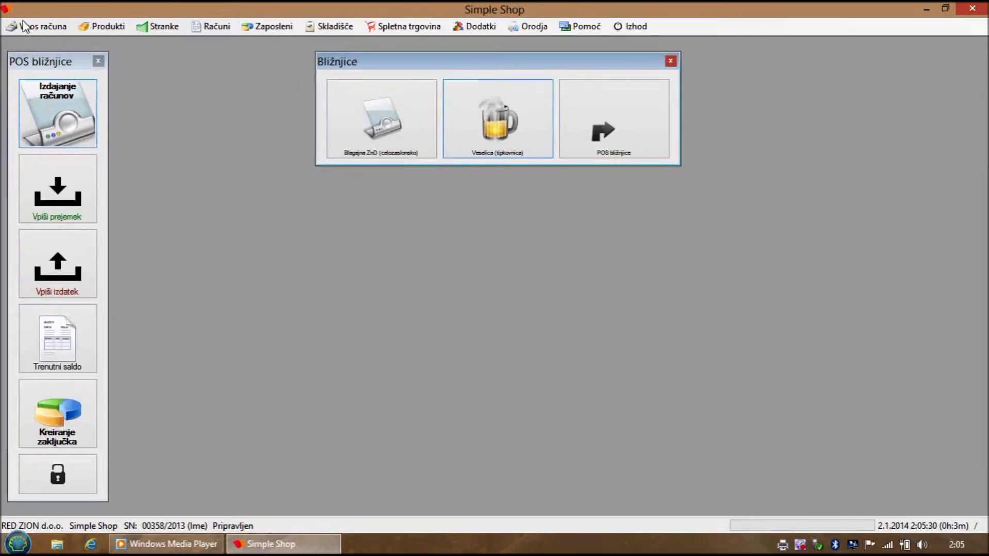
# - Open the Vstopnica invoice entry and start an invoice for the end customer
pyautogui.click(39, 27)
pyautogui.click(63, 263)
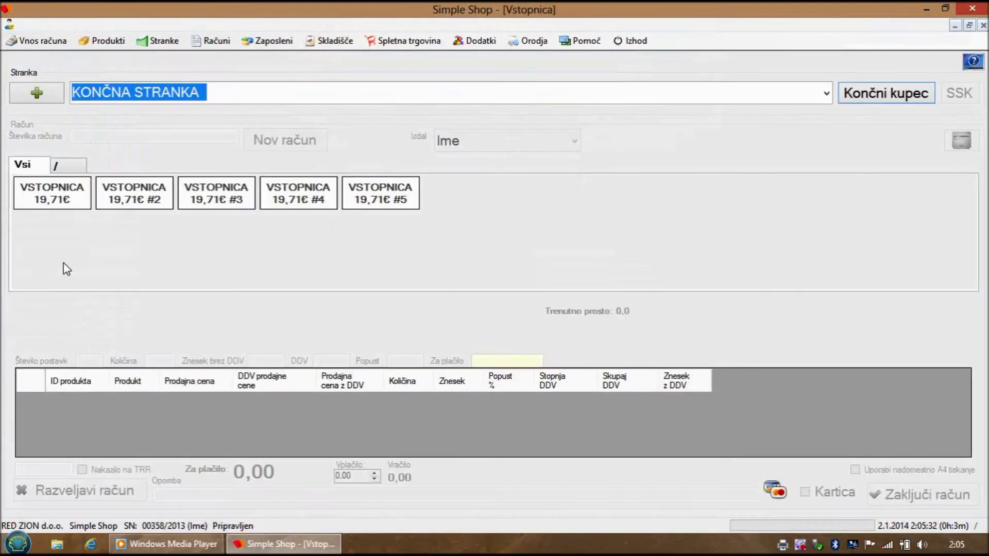
pyautogui.click(868, 99)
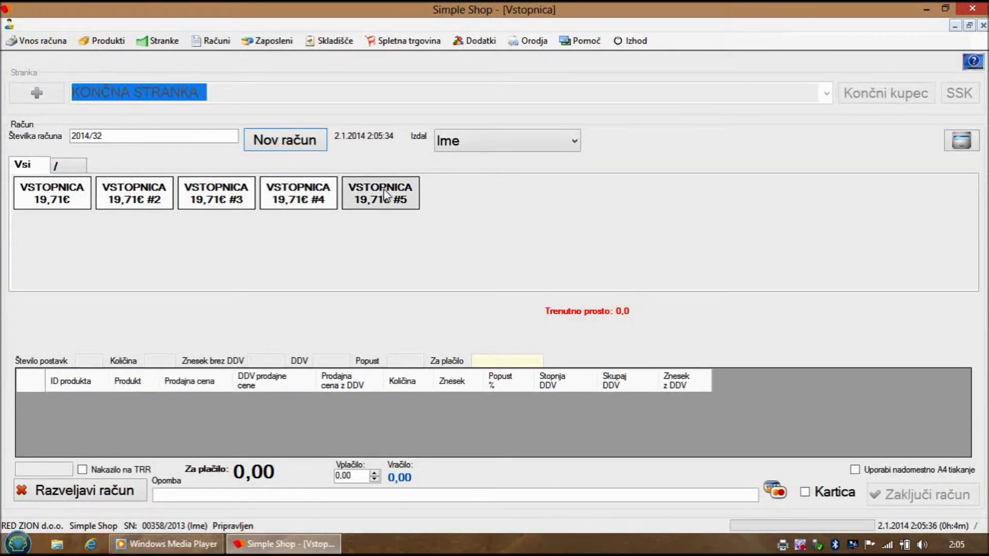
# - In the Vstopnica settings, raise Število vstopnic so that eleven ticket choices are offered, and confirm the settings
pyautogui.click(538, 43)
pyautogui.click(544, 56)
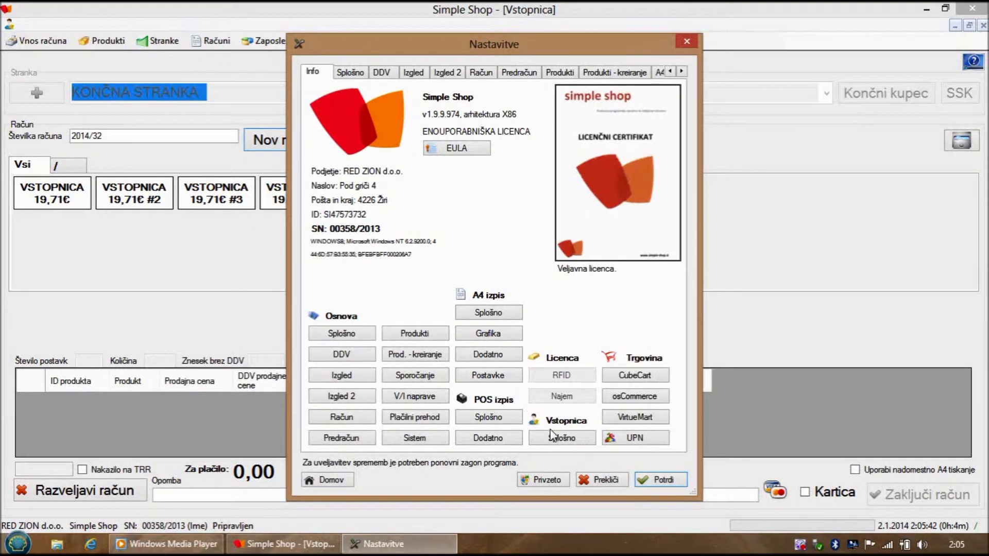
pyautogui.click(559, 437)
pyautogui.click(432, 102)
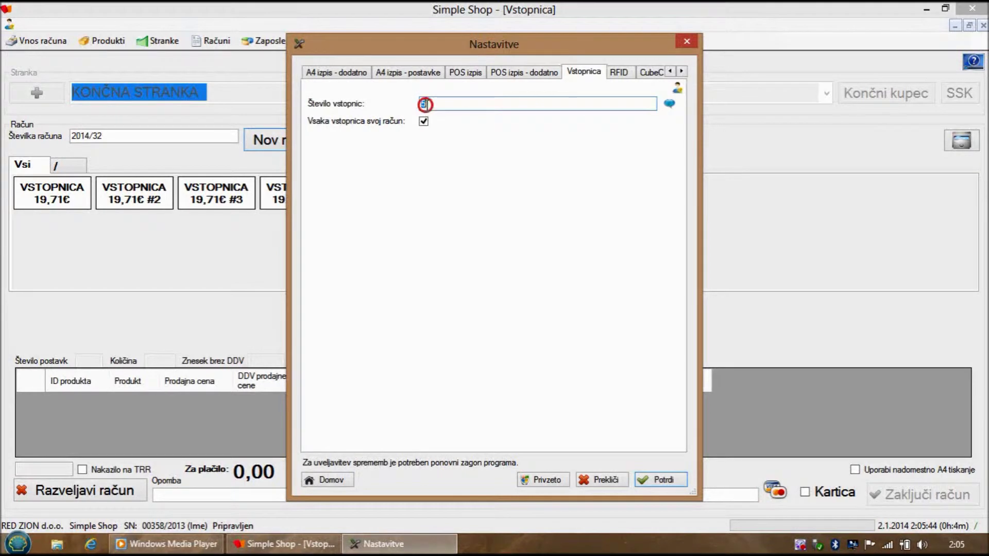
pyautogui.moveTo(432, 102); pyautogui.dragTo(392, 103)
pyautogui.click(668, 477)
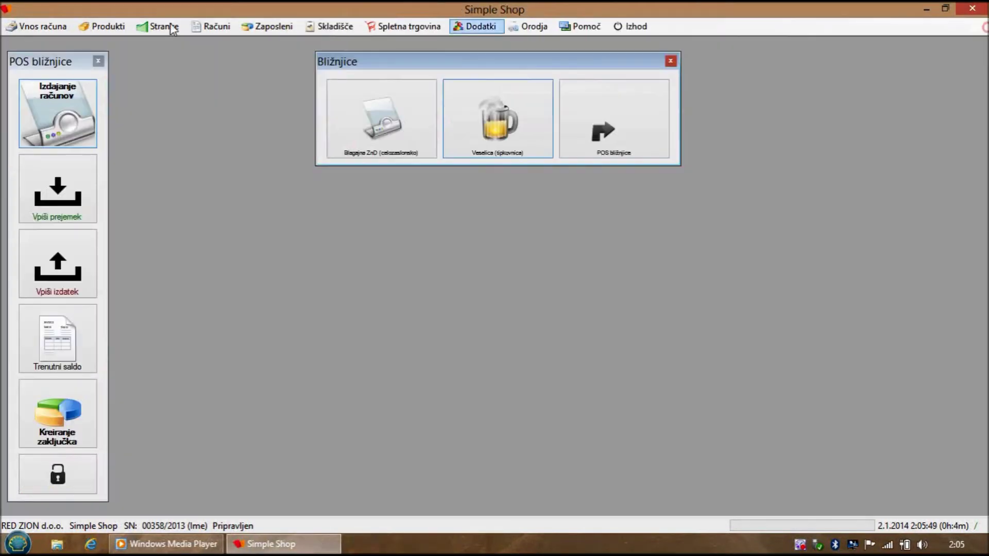
# - Reopen the Vstopnica invoice entry, start an invoice for the end customer and issue VSTOPNICA #2
pyautogui.click(36, 27)
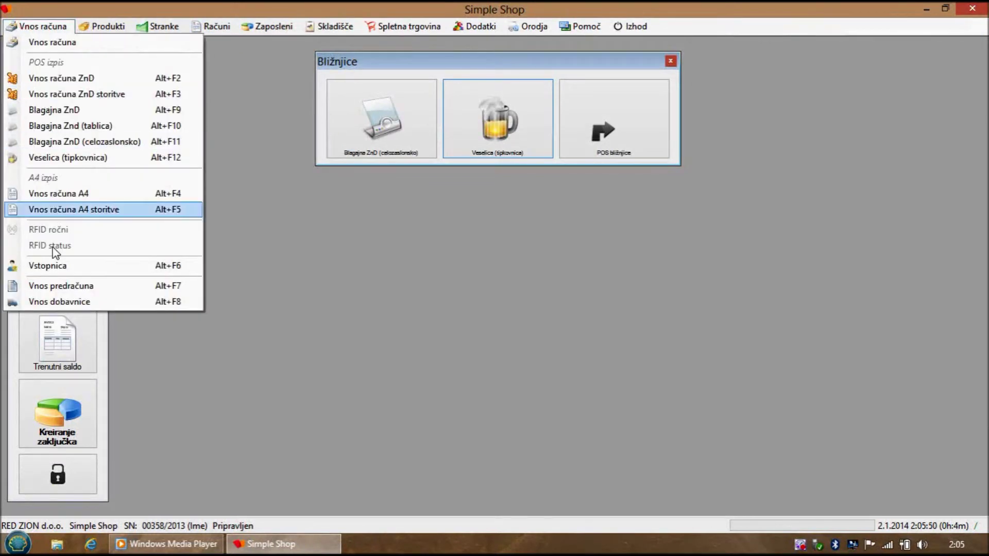
pyautogui.click(57, 262)
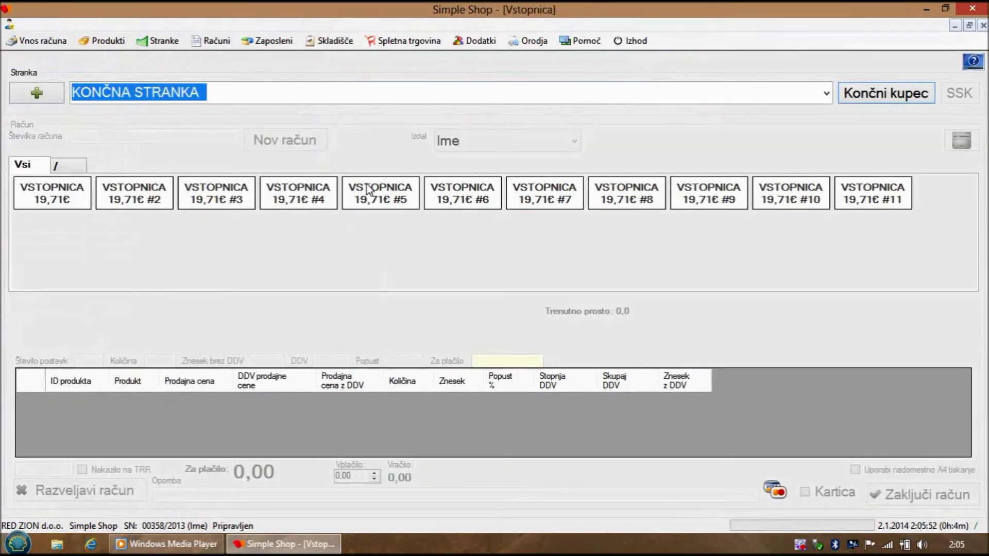
pyautogui.click(880, 97)
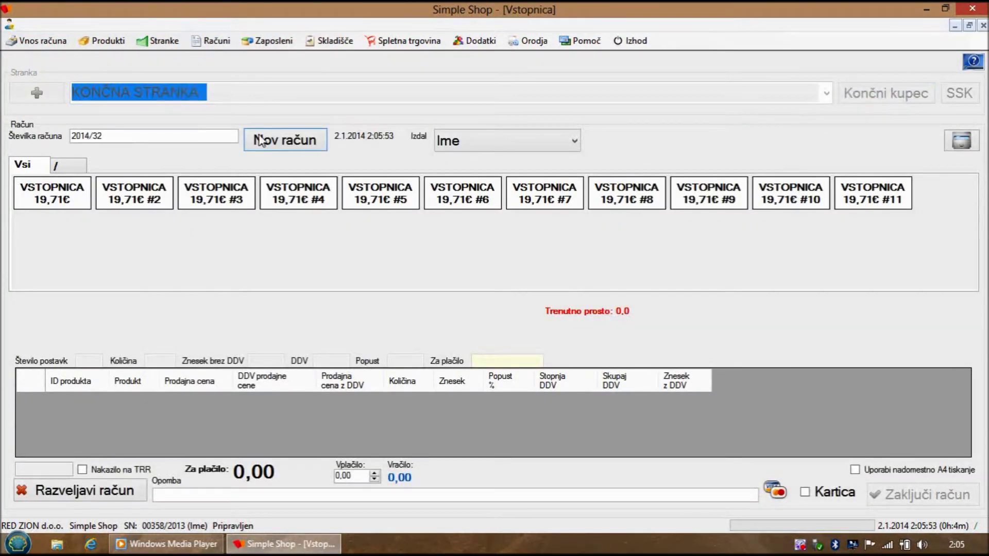
pyautogui.click(138, 195)
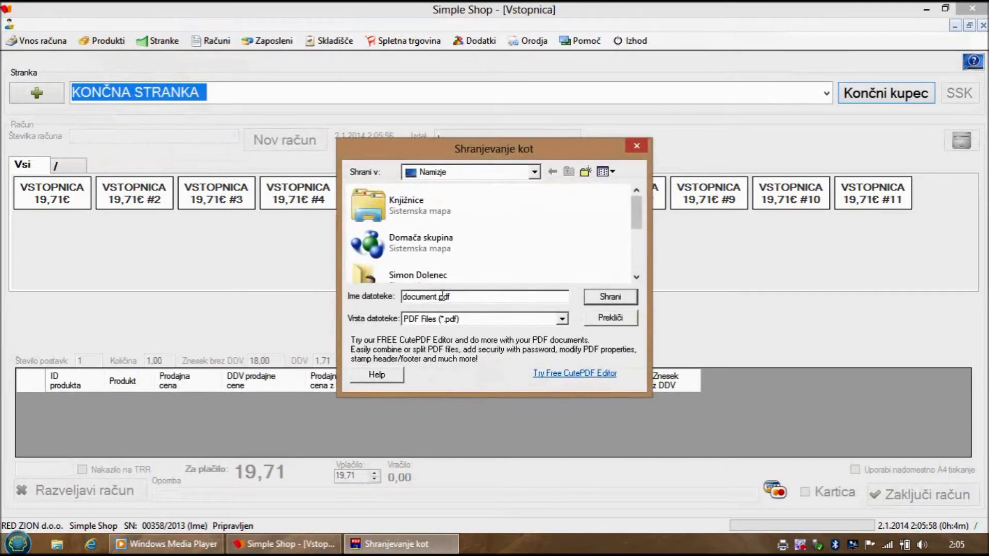
# - Save the two ticket receipts to the desktop as document2.pdf and document1.pdf
pyautogui.moveTo(464, 157); pyautogui.dragTo(257, 154)
pyautogui.click(538, 300)
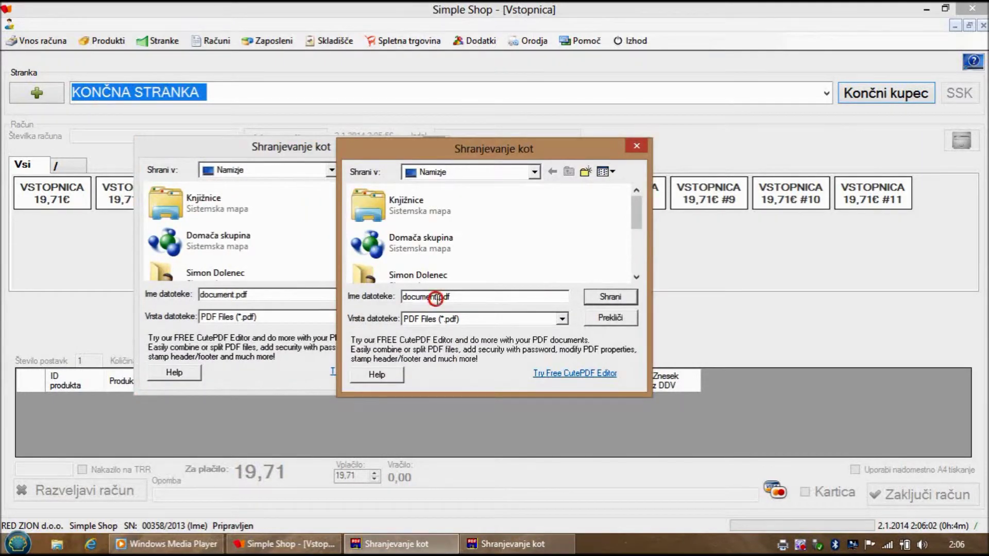
pyautogui.press('Return')
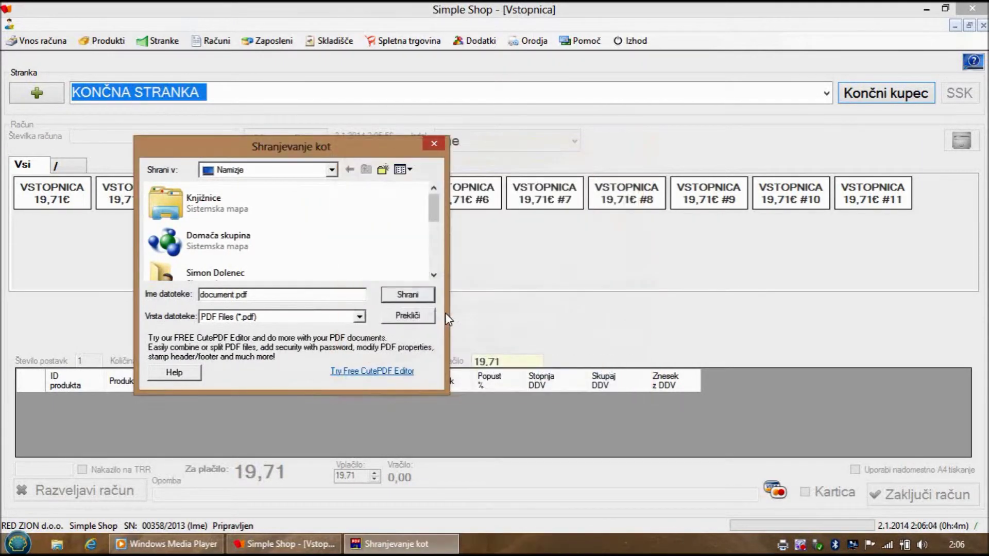
pyautogui.click(234, 295)
pyautogui.write('1')
pyautogui.click(407, 294)
# - Open document2.pdf from the desktop and examine the tear-off VSTOPNICA stub on the receipt, then close it
pyautogui.click(926, 8)
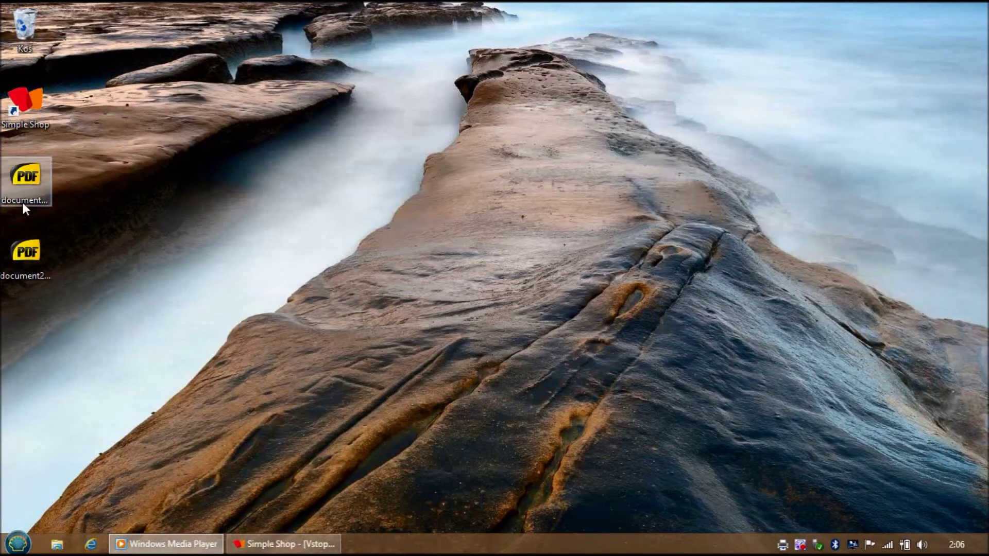
pyautogui.click(24, 250)
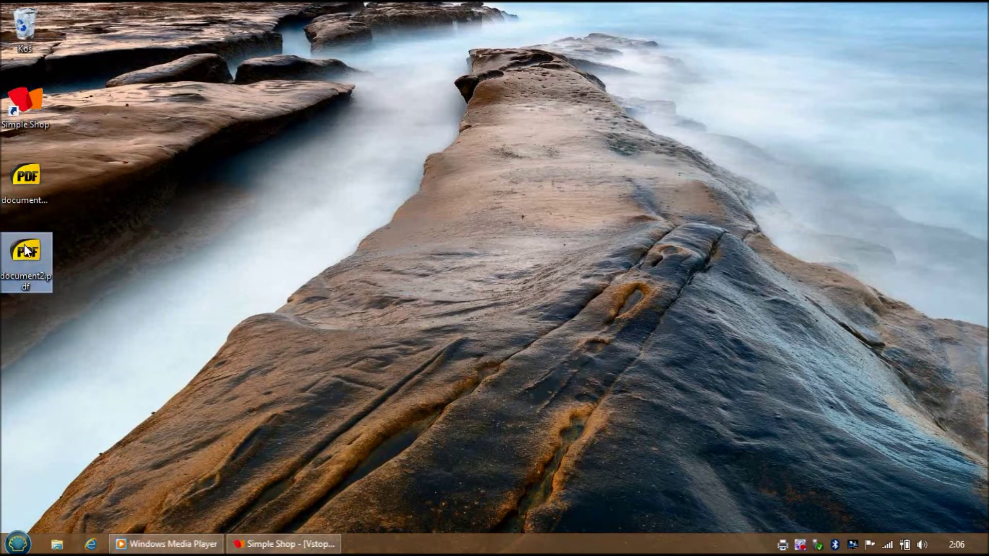
pyautogui.doubleClick(23, 248)
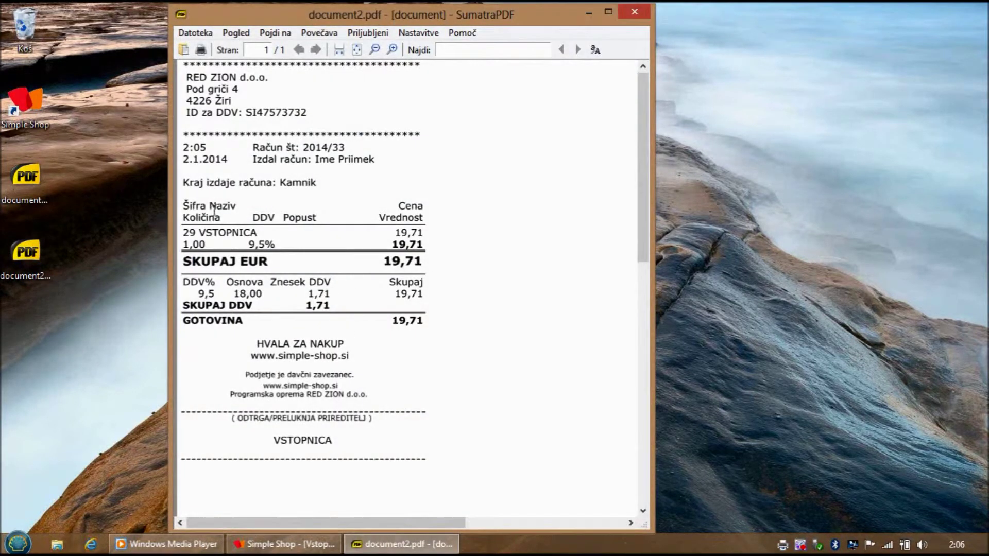
pyautogui.click(238, 419)
pyautogui.moveTo(274, 440); pyautogui.dragTo(329, 441)
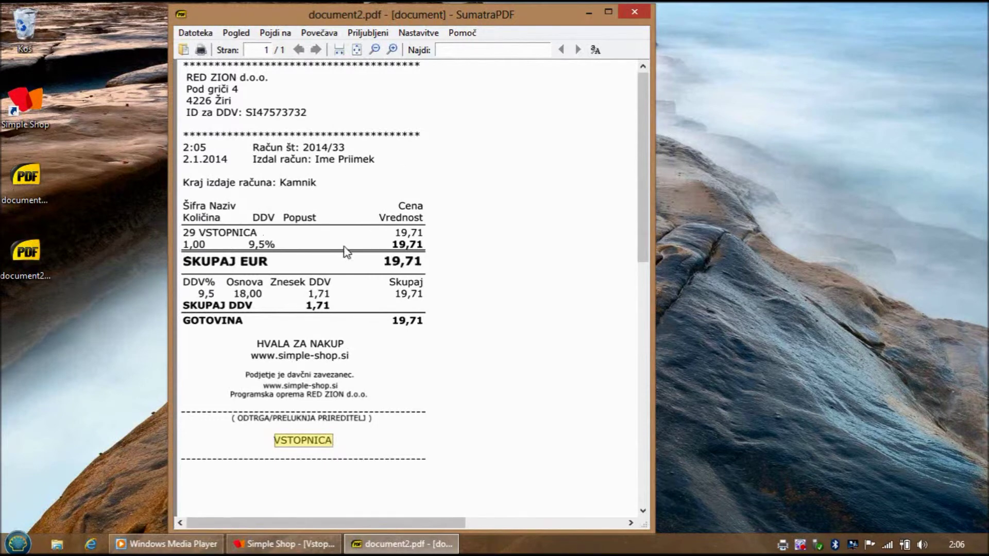
pyautogui.click(627, 12)
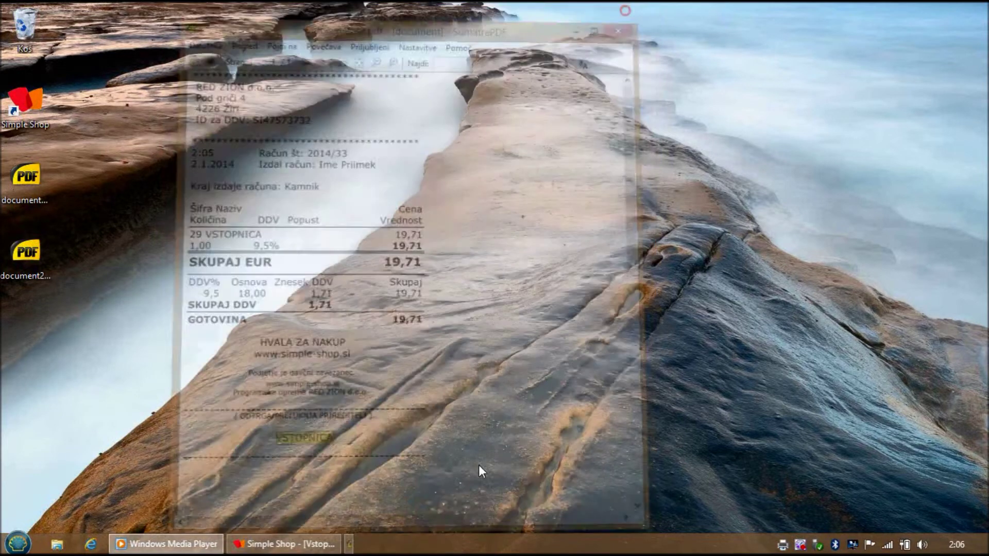
# - Switch back to Simple Shop, close the Vstopnica invoice entry and open the product list
pyautogui.click(304, 543)
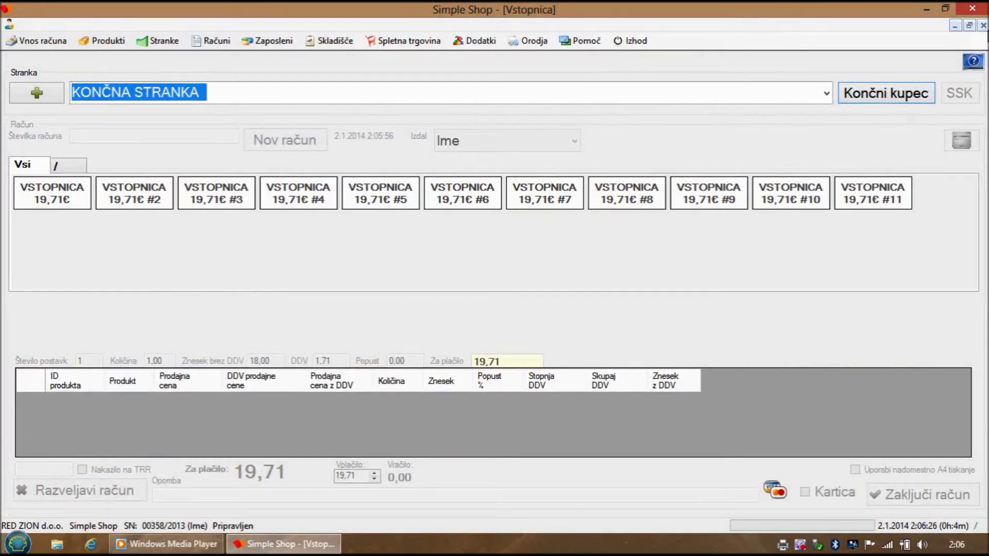
pyautogui.click(982, 25)
pyautogui.click(103, 25)
pyautogui.click(105, 43)
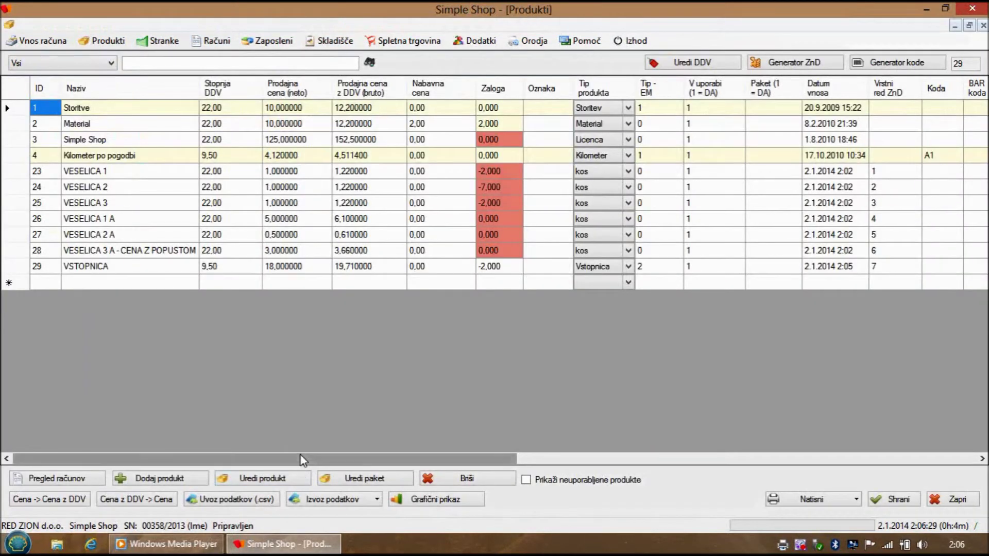
pyautogui.moveTo(299, 458)
pyautogui.mouseDown()
pyautogui.moveTo(412, 459)
pyautogui.moveTo(282, 460)
pyautogui.mouseUp()
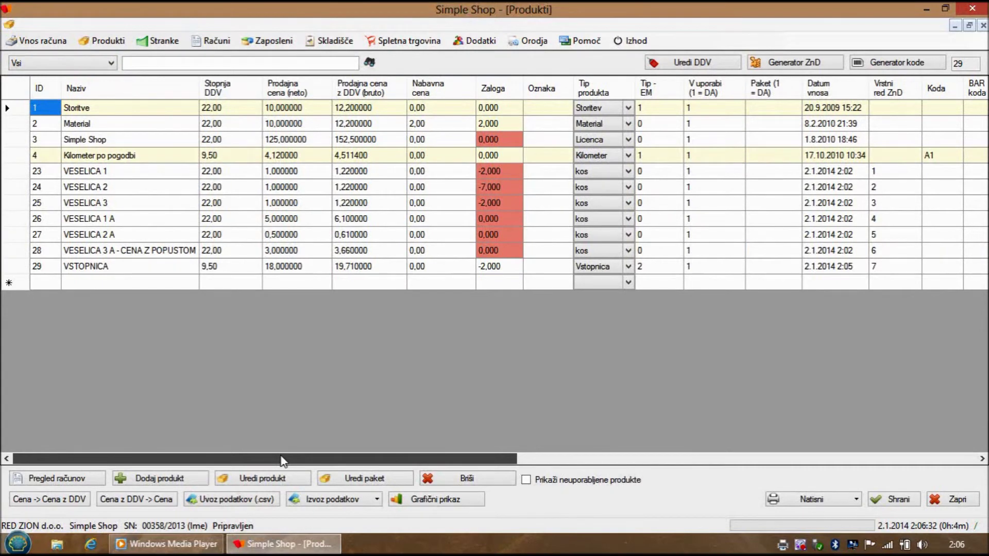
# - Hide the Prodajna cena (neto), Prodajna cena z DDV (bruto), Nabavna cena, Zaloga and Oznaka columns in the product list
pyautogui.click(15, 88)
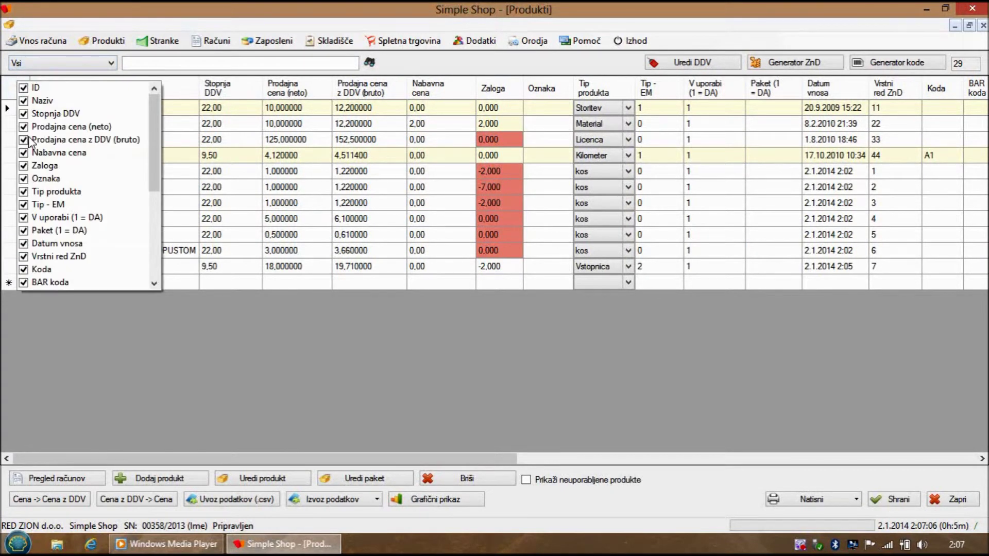
pyautogui.click(23, 126)
pyautogui.click(23, 139)
pyautogui.click(23, 152)
pyautogui.click(23, 165)
pyautogui.click(24, 178)
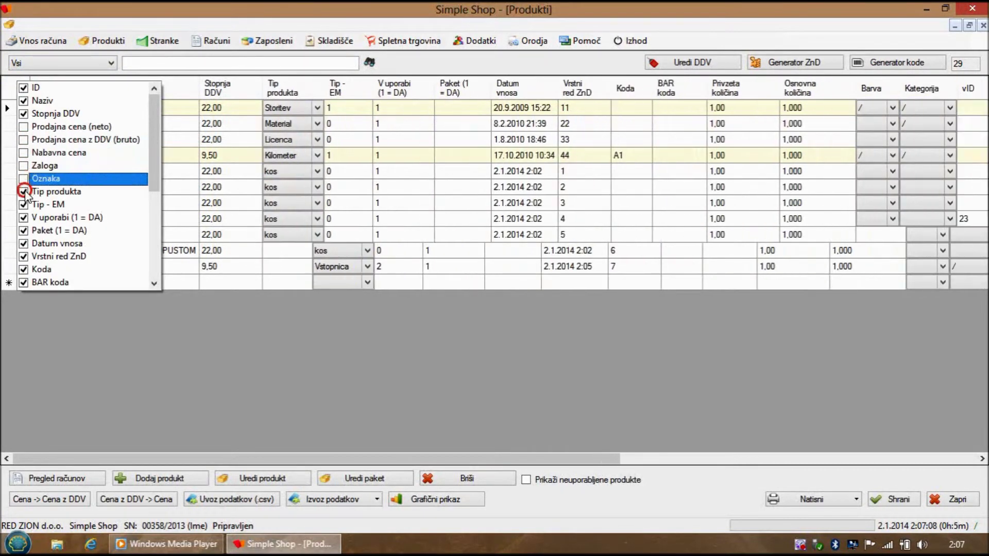
# - Hide the Tip produkta, Tip - EM, V uporabi, Paket, Datum vnosa, Vrstni red ZnD, Koda and BAR koda columns
pyautogui.click(24, 191)
pyautogui.click(23, 217)
pyautogui.click(23, 204)
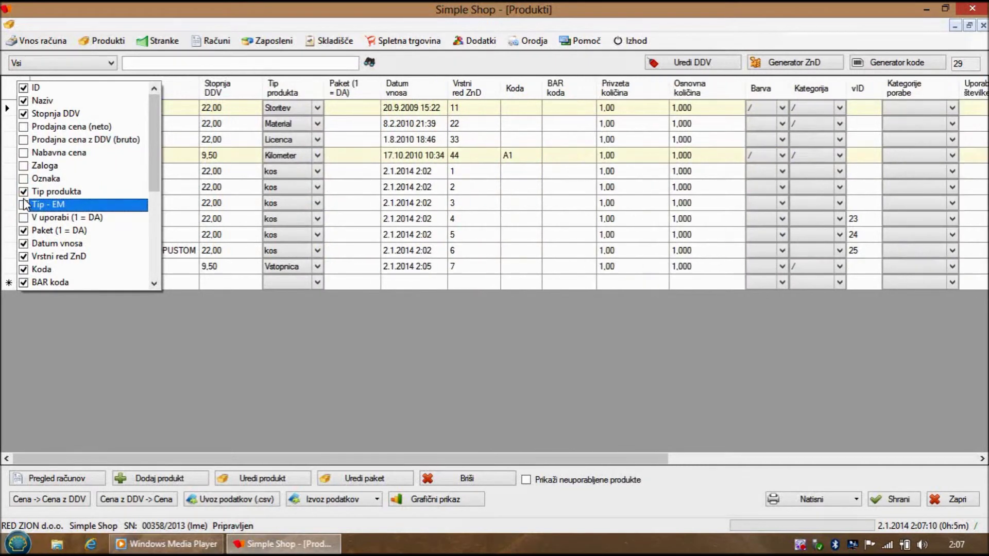
pyautogui.click(24, 230)
pyautogui.click(23, 243)
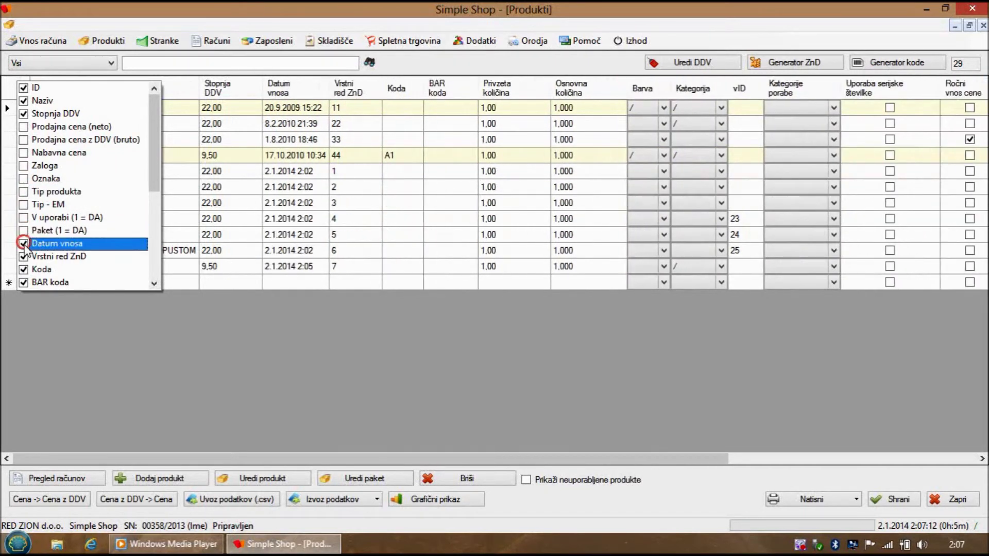
pyautogui.click(23, 256)
pyautogui.click(23, 269)
pyautogui.click(23, 282)
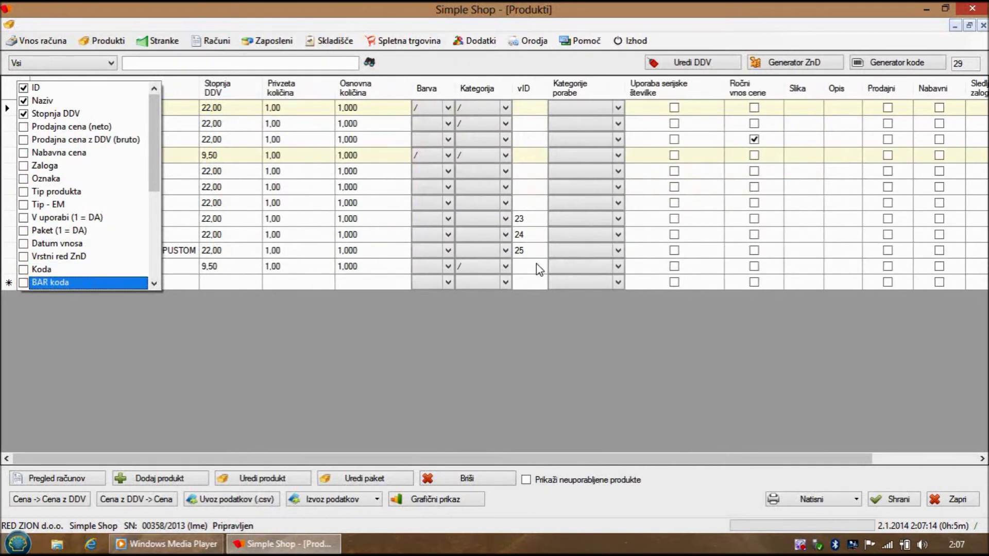
# - Set the Kategorija of the Simple Shop product to /, then save and close the product list
pyautogui.click(657, 142)
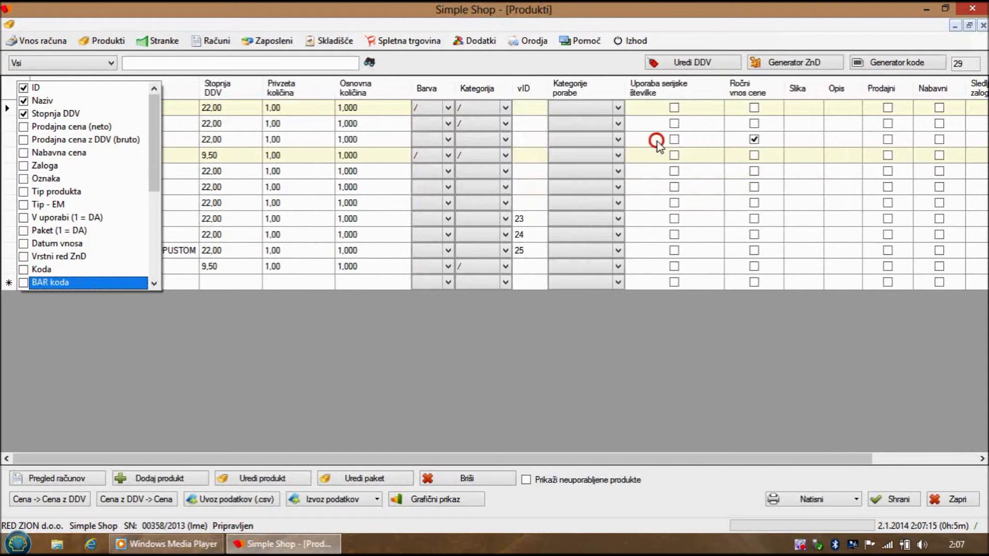
pyautogui.click(503, 139)
pyautogui.click(505, 139)
pyautogui.click(474, 155)
pyautogui.click(896, 497)
pyautogui.click(941, 500)
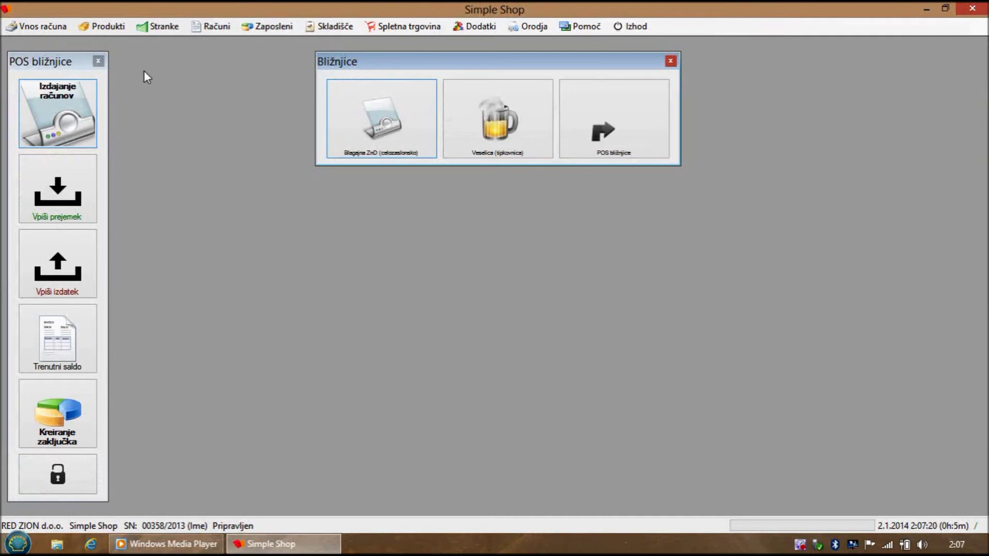
# - Open the full-screen Blagajna ZnD register and add the Simple Shop product to the invoice at a price of 15
pyautogui.click(49, 27)
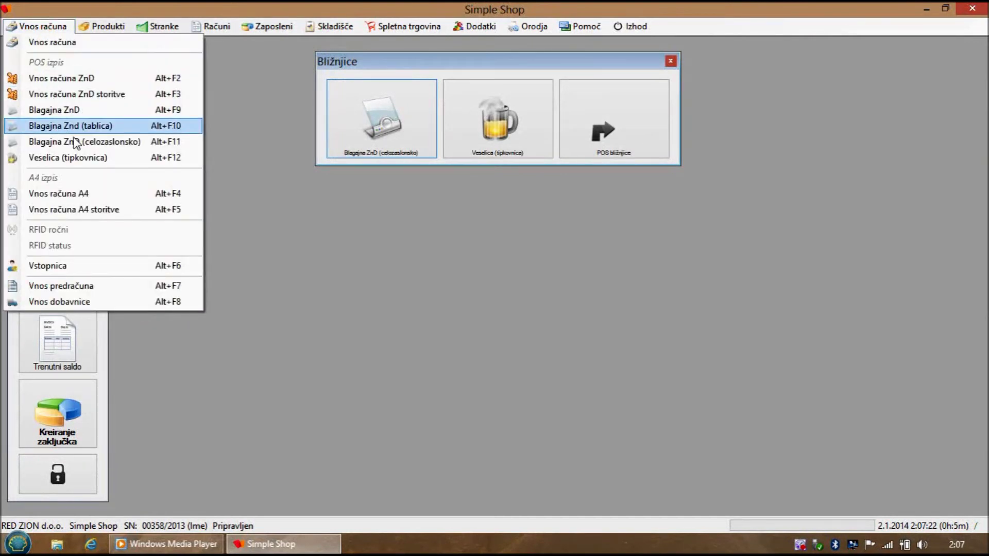
pyautogui.click(400, 138)
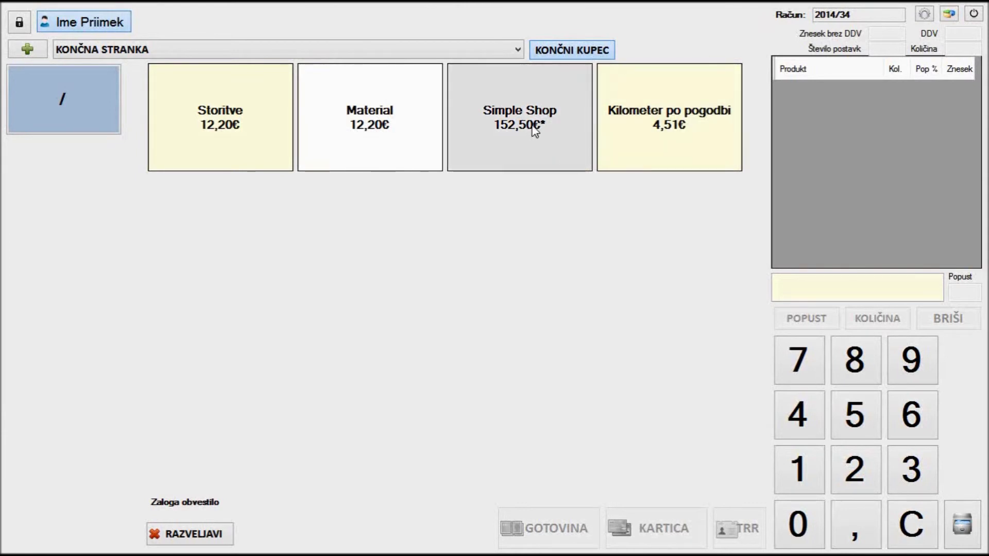
pyautogui.click(529, 135)
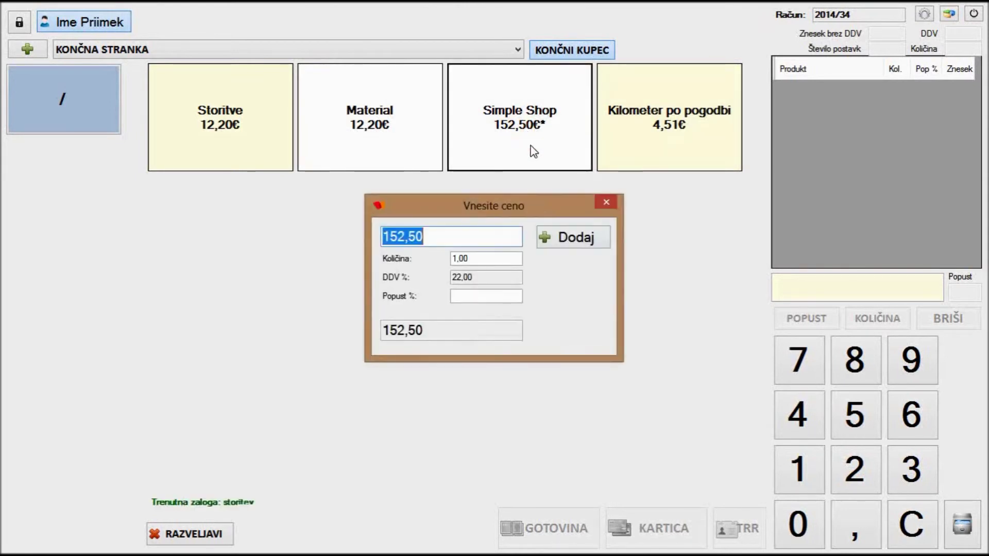
pyautogui.click(471, 235)
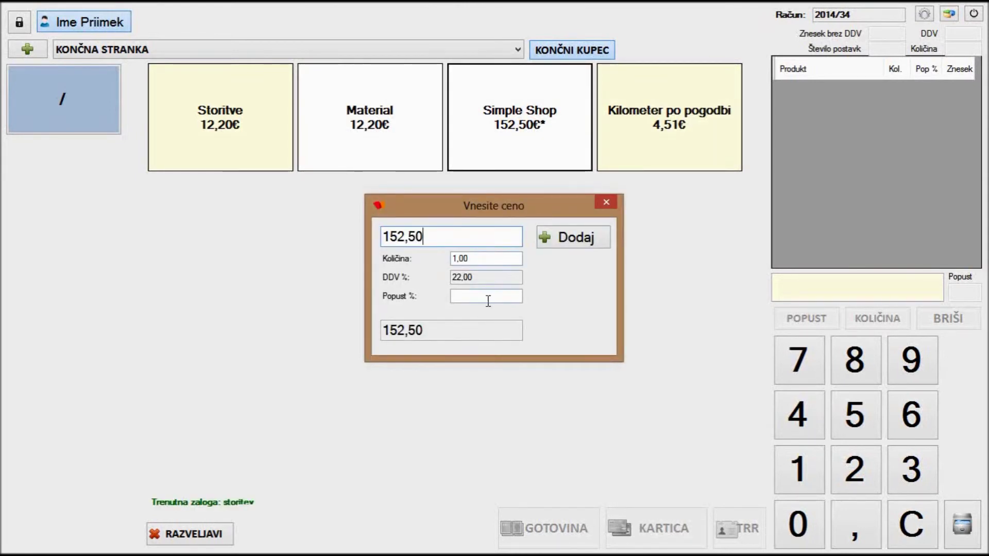
pyautogui.moveTo(442, 242); pyautogui.dragTo(307, 239)
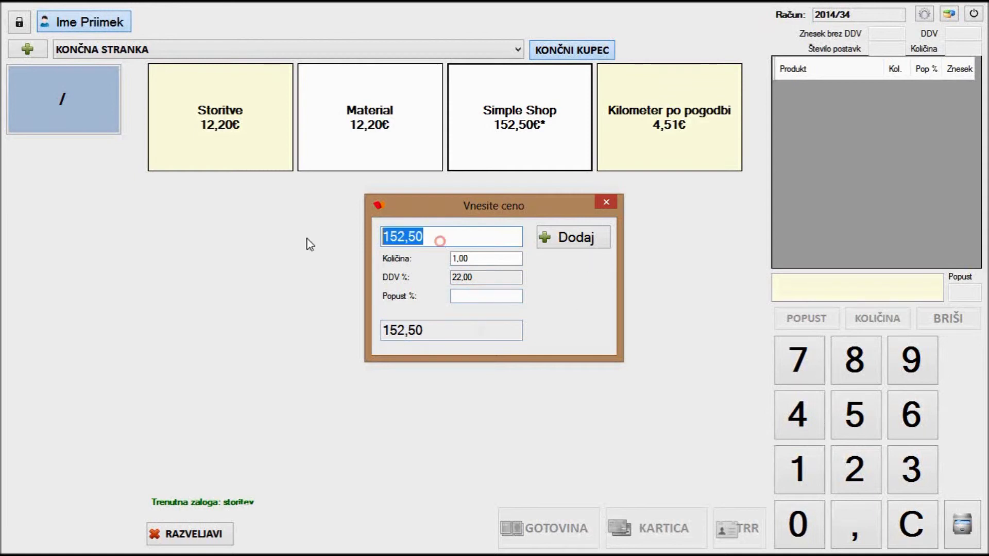
pyautogui.write('15')
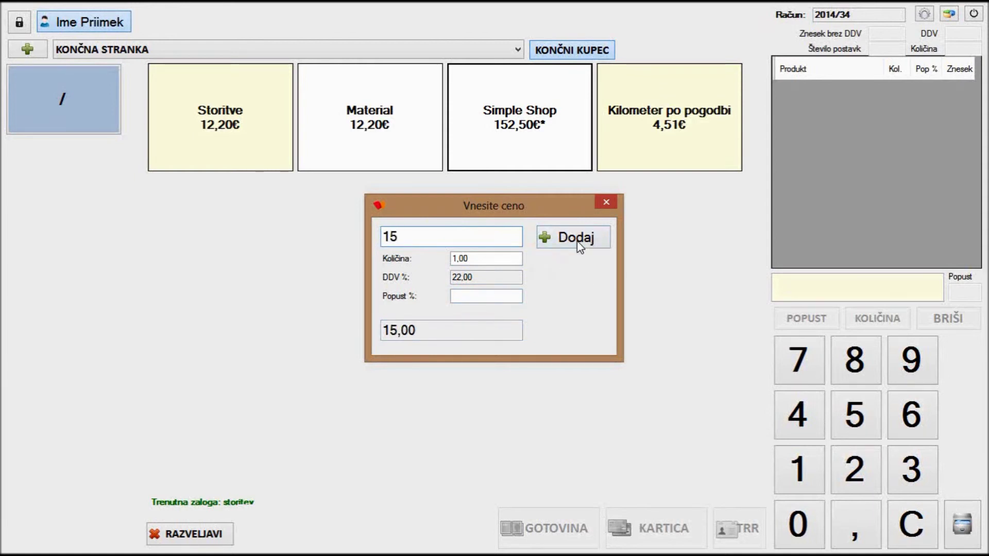
pyautogui.click(578, 239)
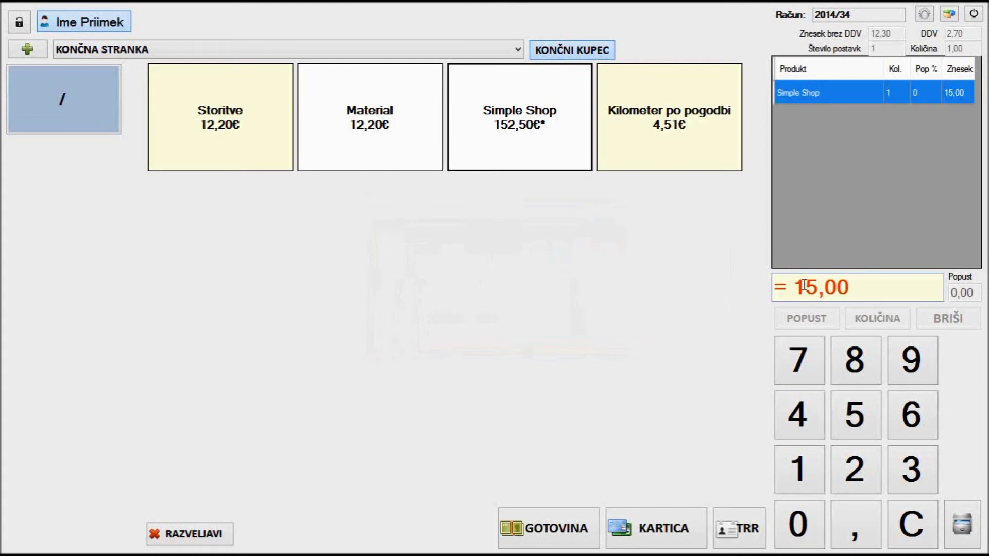
# - Settle the invoice in cash, leave the register and save the receipt as document4.pdf
pyautogui.click(569, 542)
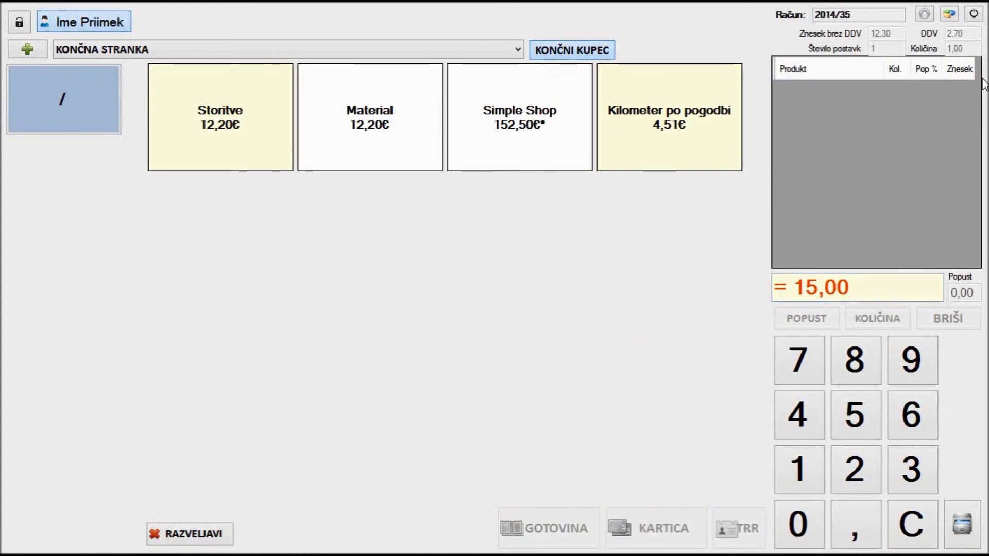
pyautogui.click(974, 14)
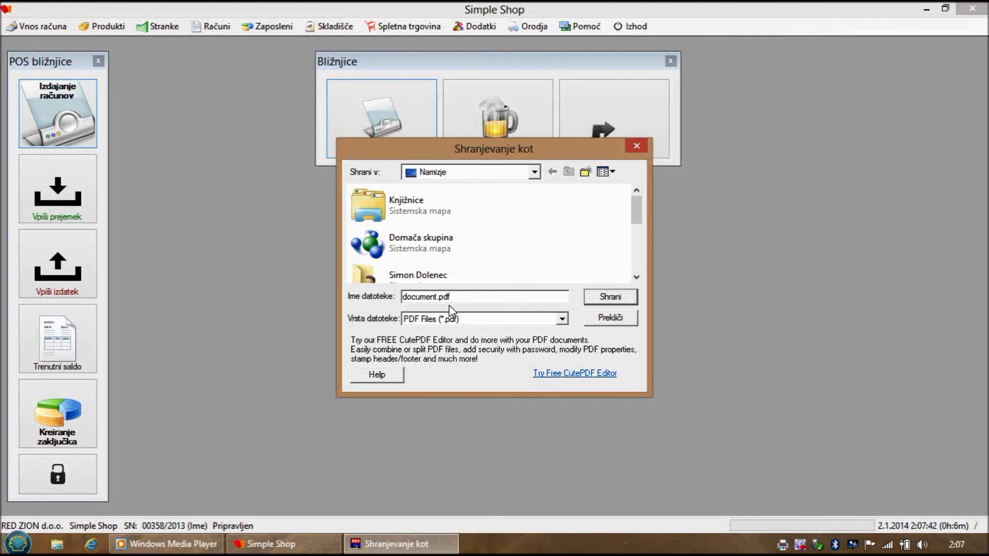
pyautogui.click(435, 296)
pyautogui.write('4')
pyautogui.click(625, 298)
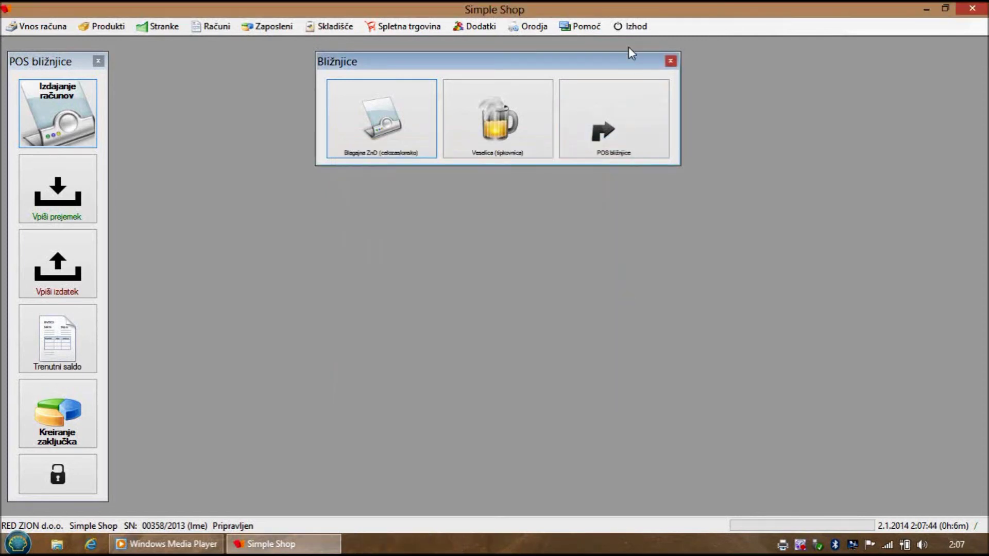
# - Exit Simple Shop and review the document4.pdf receipt from the desktop, then close it
pyautogui.click(629, 26)
pyautogui.click(641, 73)
pyautogui.click(45, 347)
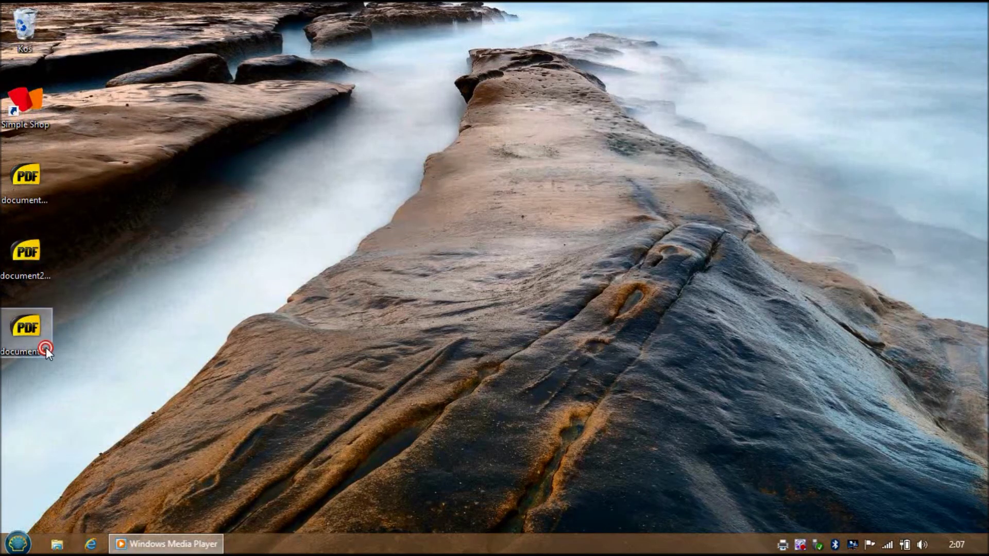
pyautogui.doubleClick(45, 347)
pyautogui.scroll(3, 506, 322)
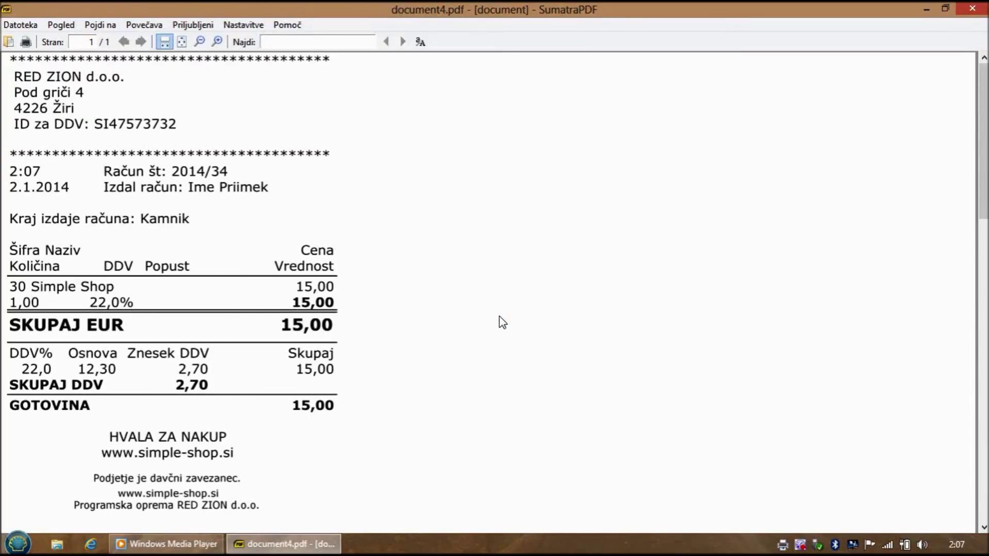
pyautogui.click(982, 6)
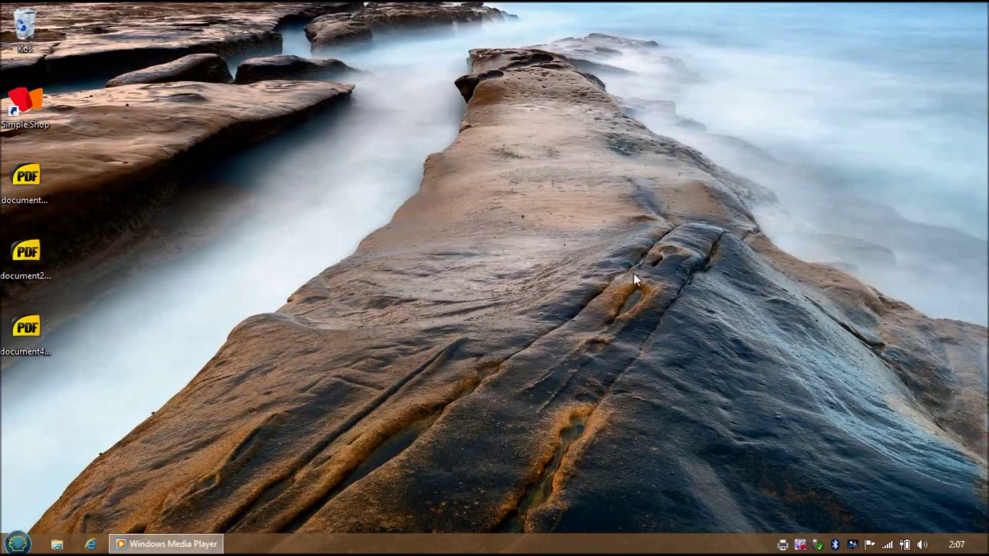